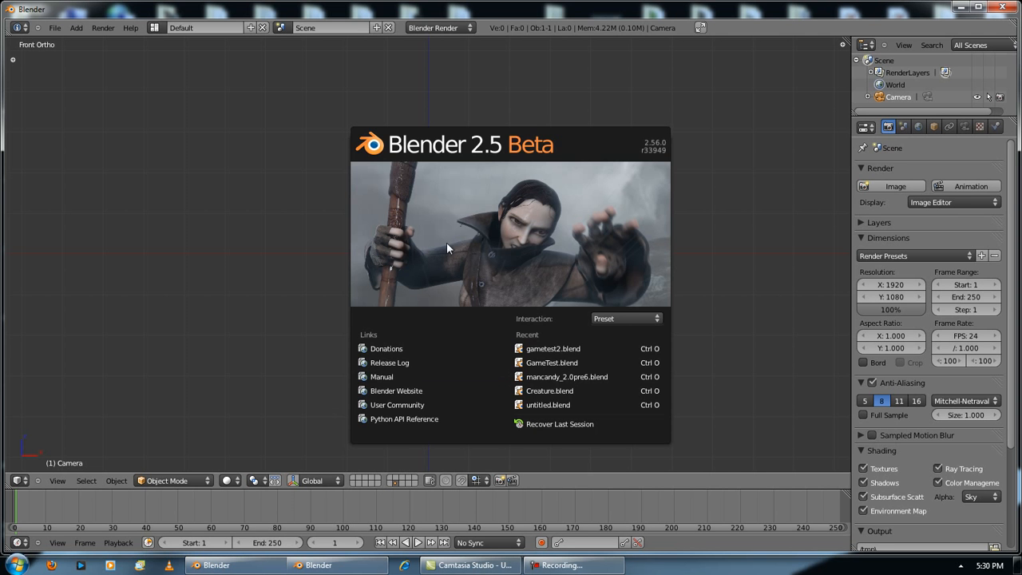
Dismiss the splash screen and set the world's horizon colour to bright green
click(444, 232)
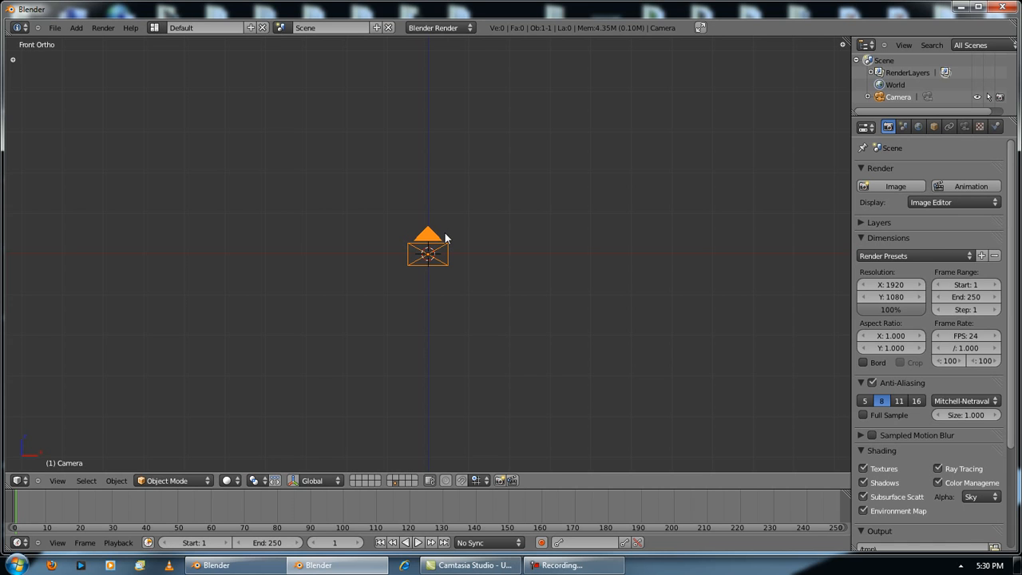
click(919, 126)
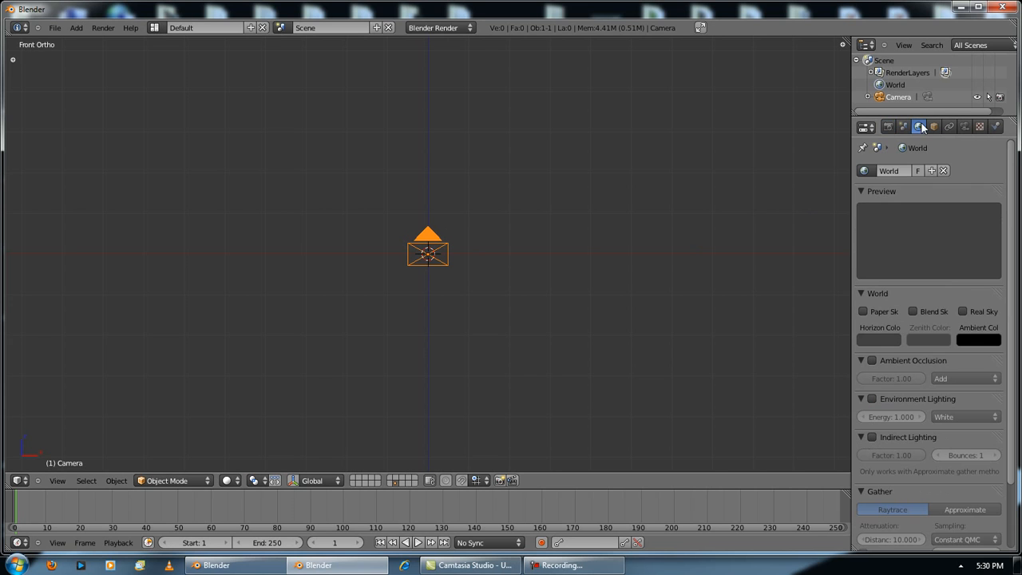
click(879, 344)
drag(801, 309, 822, 300)
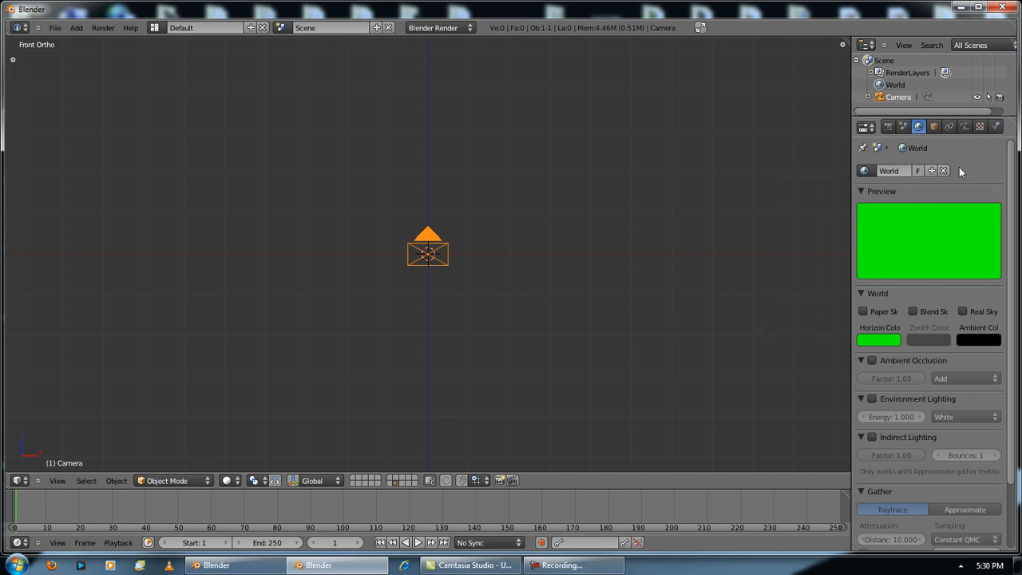
Add a Hemi lamp and move it up along the global Z axis by about 4 units
key(space)
mouse_move(499, 178)
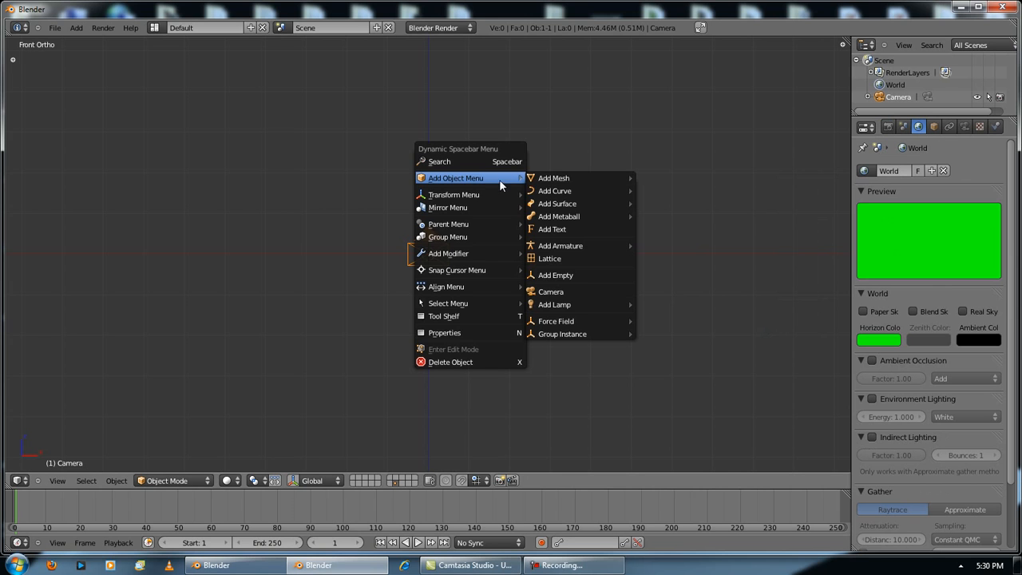
mouse_move(582, 305)
click(668, 347)
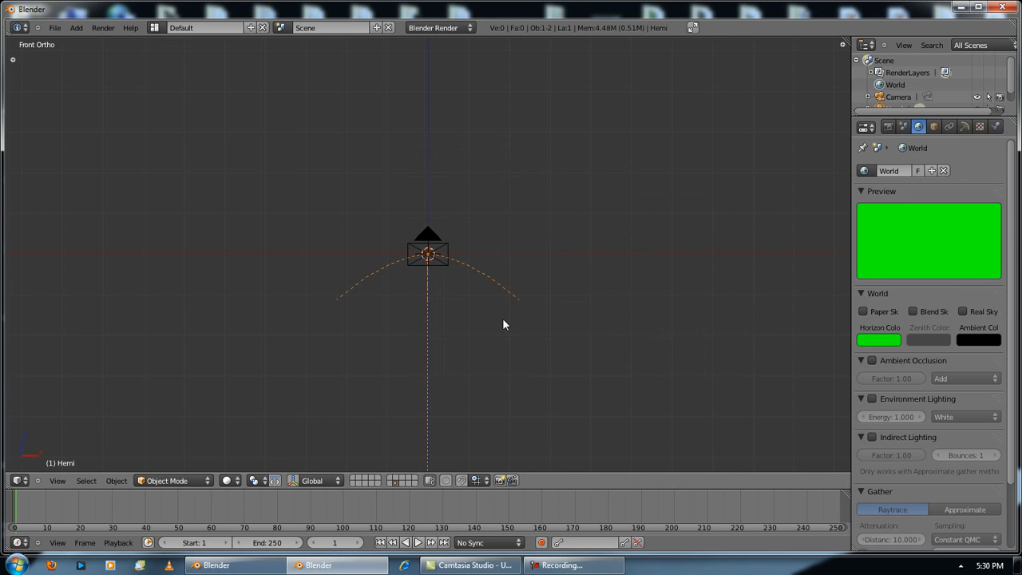
key(g)
key(z)
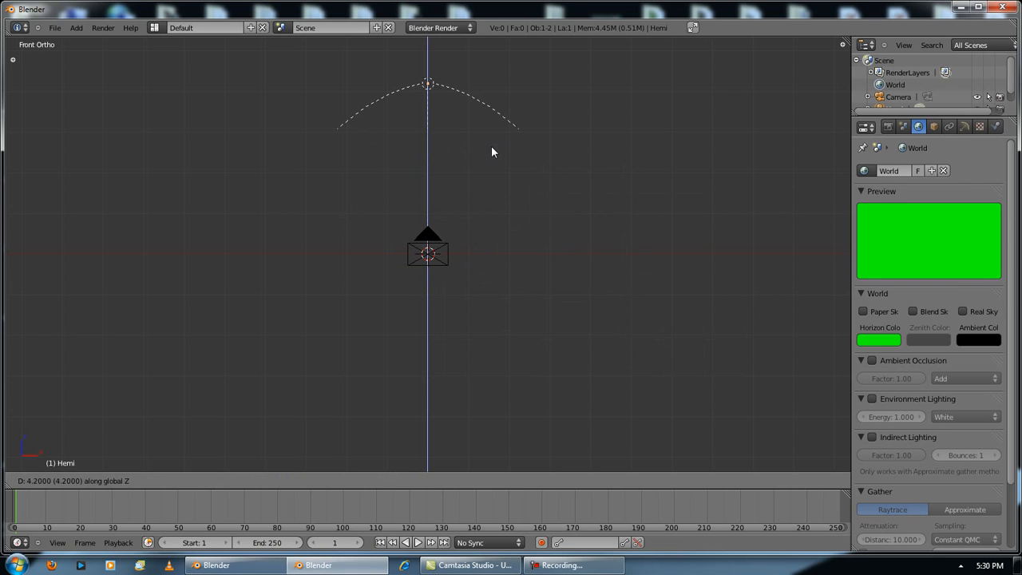
click(491, 157)
Disable Specular on the Hemi lamp and render a test image of the background
click(965, 126)
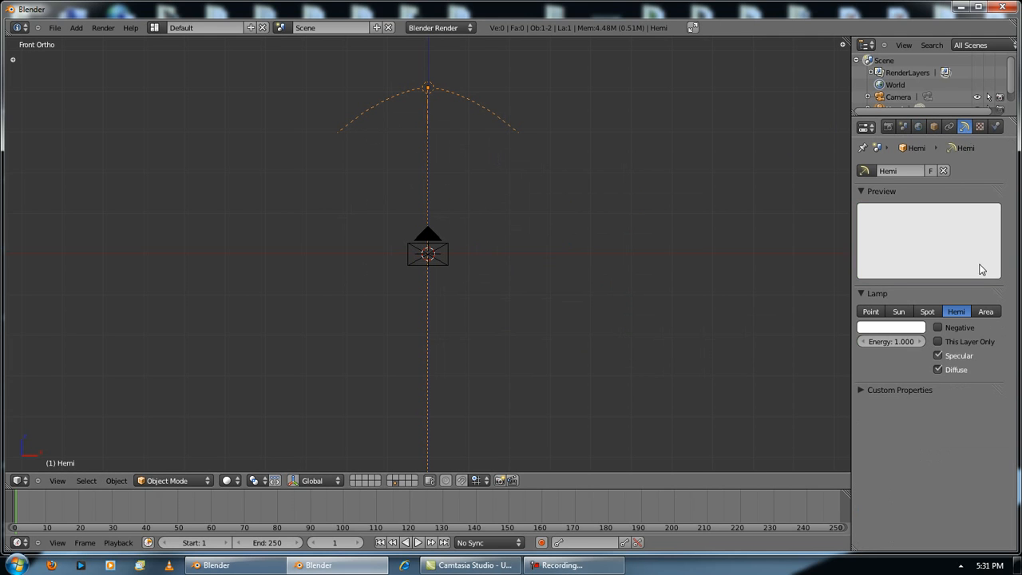
click(945, 356)
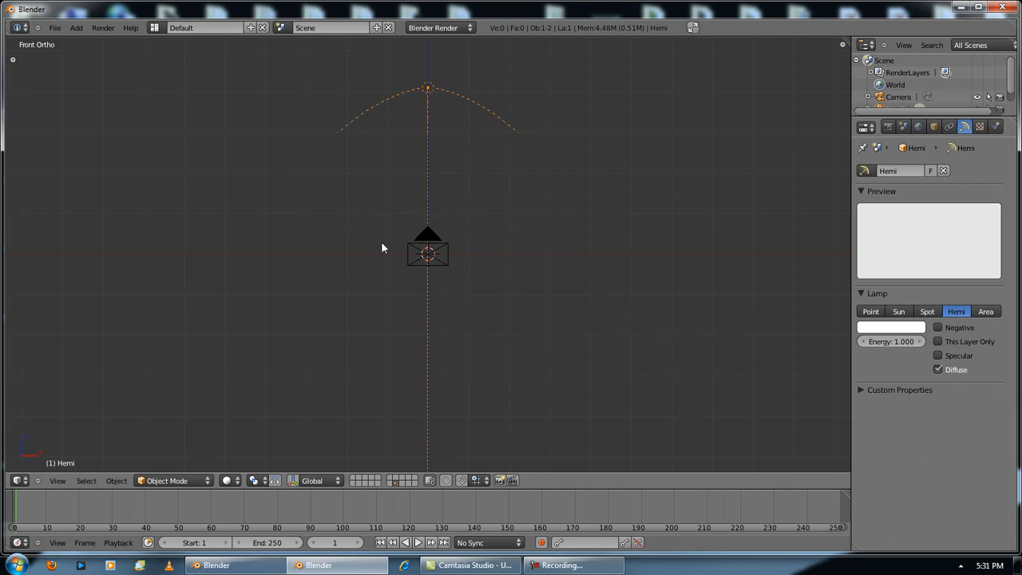
key(F12)
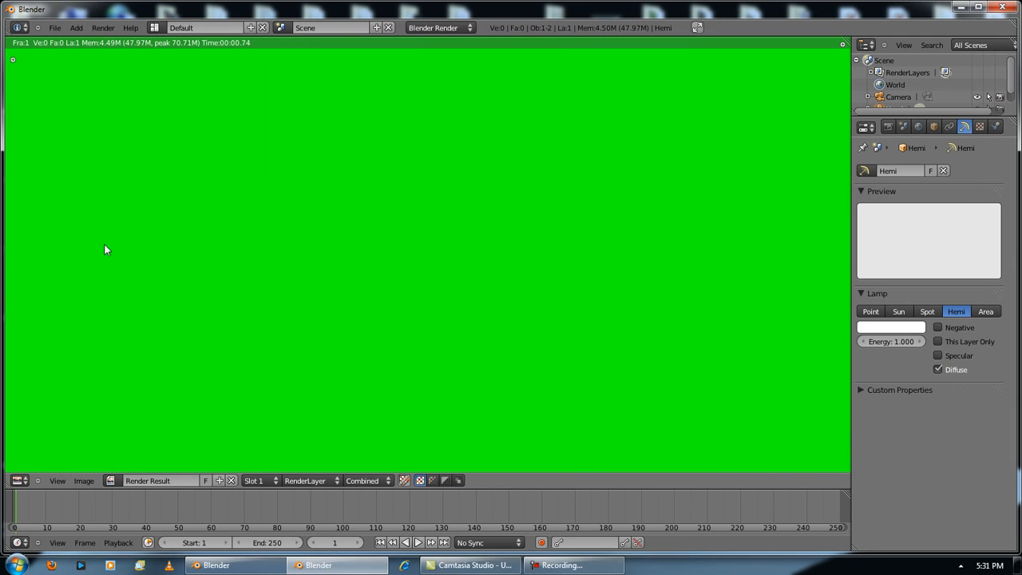
key(Escape)
Add a cube mesh at the scene centre and look at it through the camera
key(space)
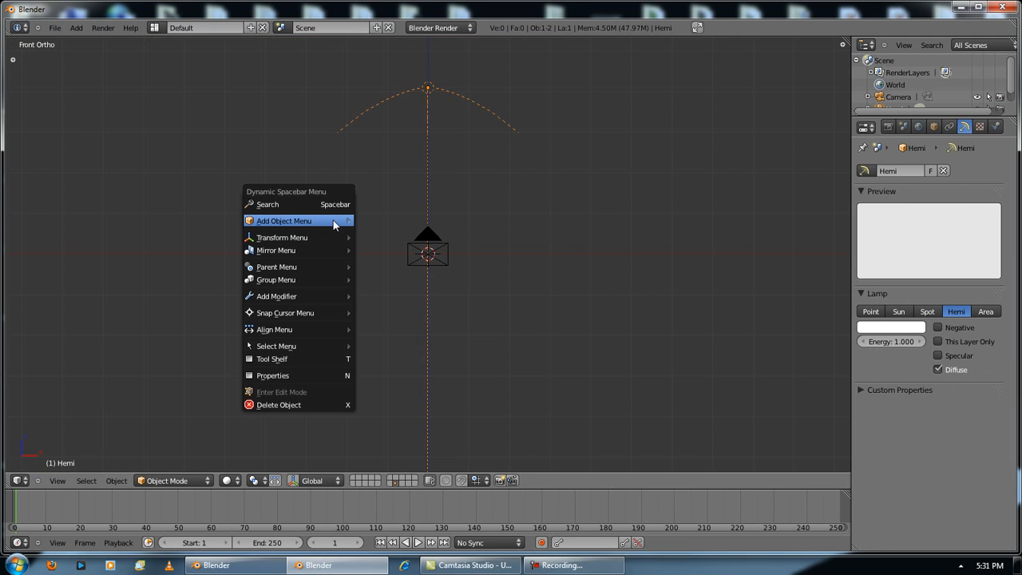
mouse_move(335, 221)
mouse_move(383, 221)
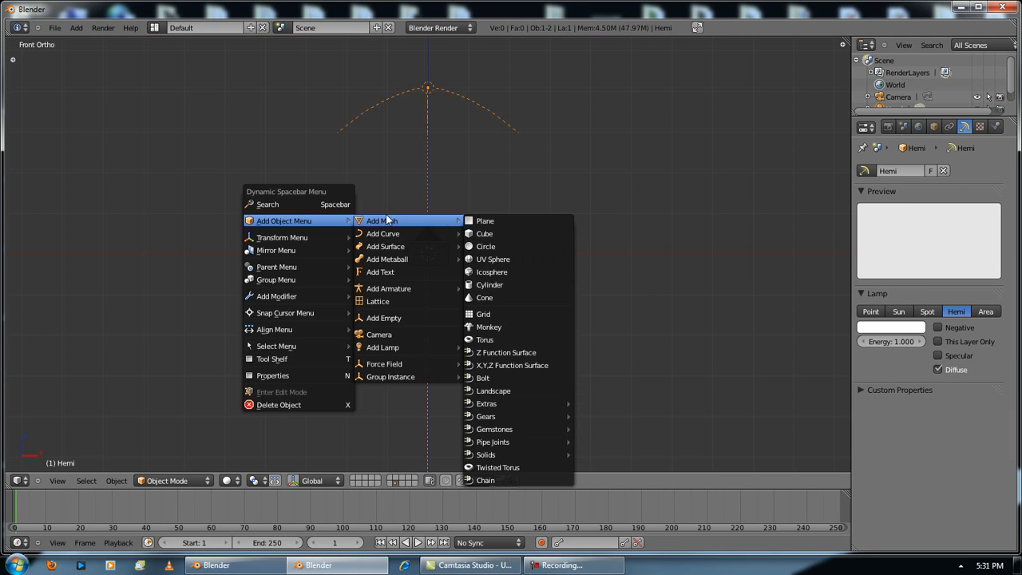
click(503, 231)
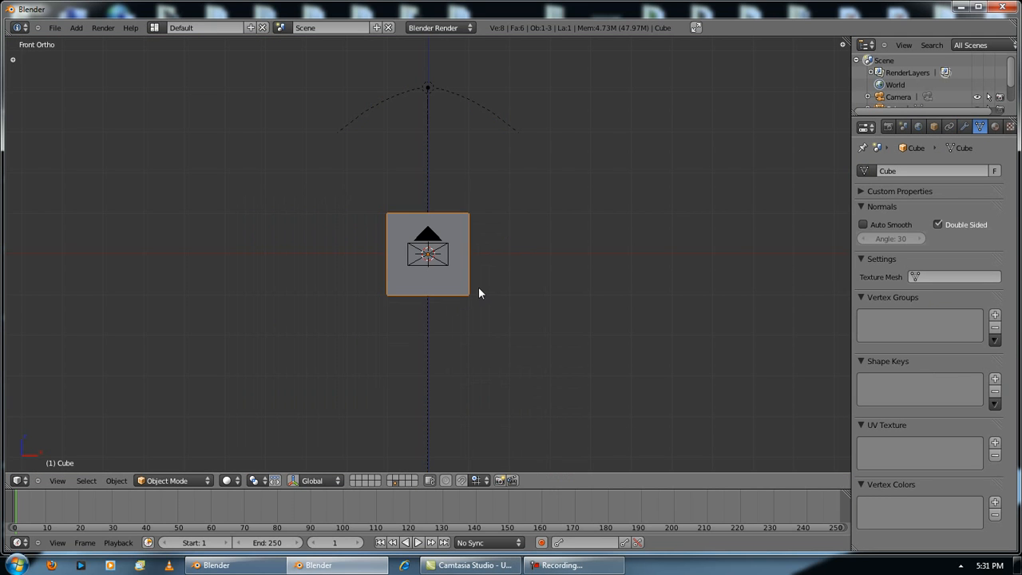
key(KP_0)
key(r)
key(z)
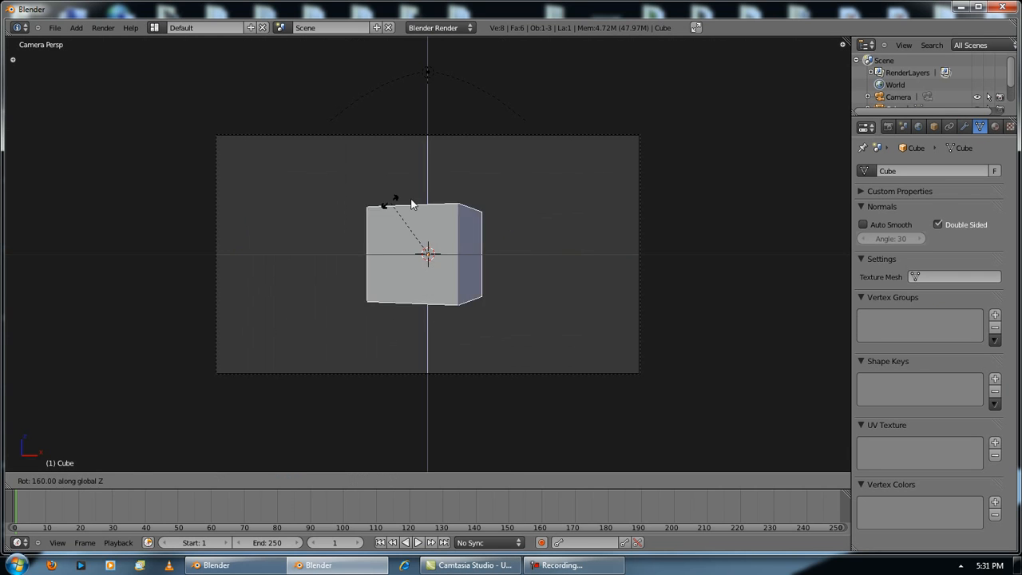
right_click(512, 249)
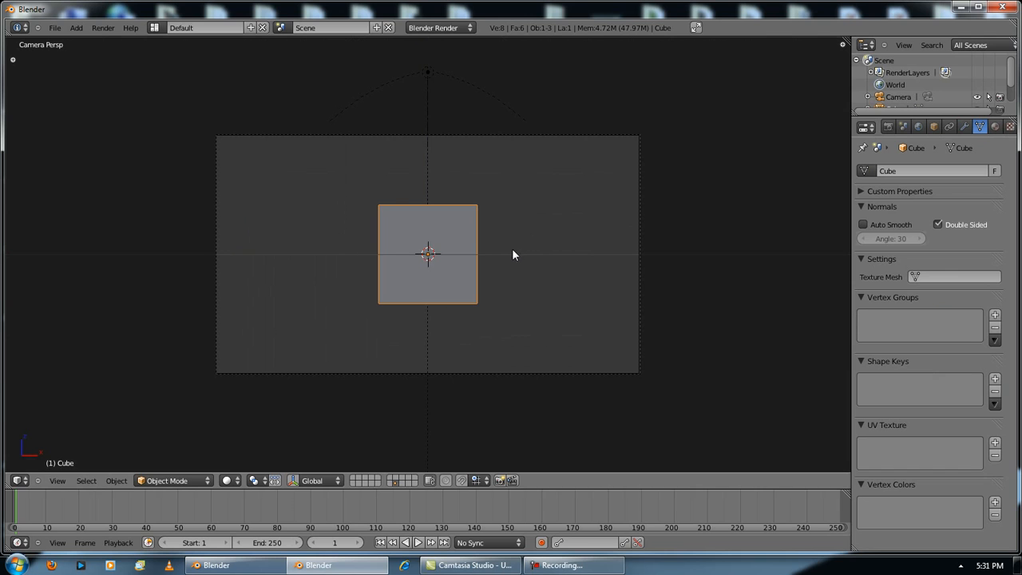
Animate the cube rotating about the global Z axis with keyframes at frames 1 and 100
key(i)
click(513, 264)
key(Up)
key(Up)
key(Up)
key(Left)
key(r)
key(z)
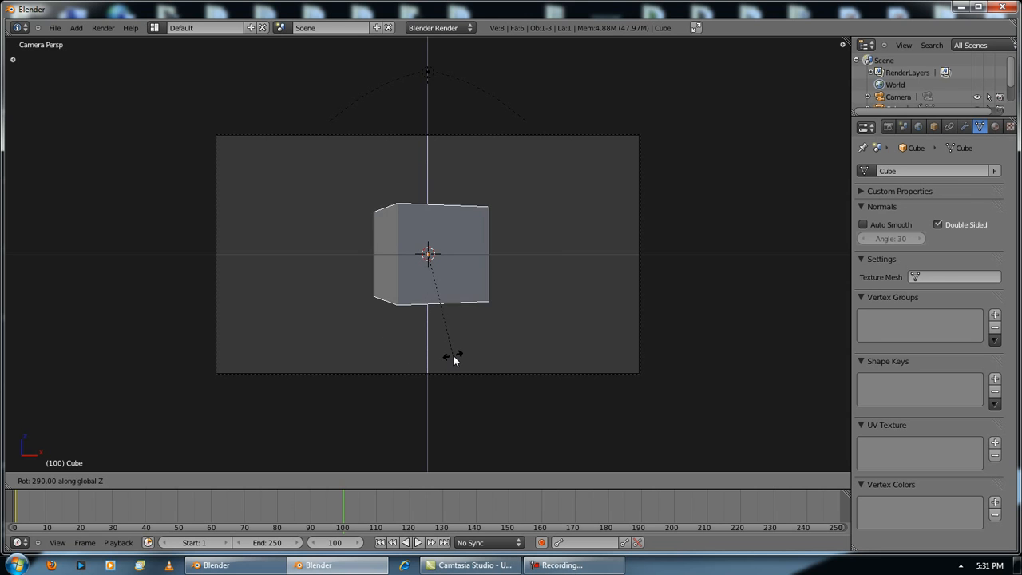
click(556, 274)
key(i)
click(556, 267)
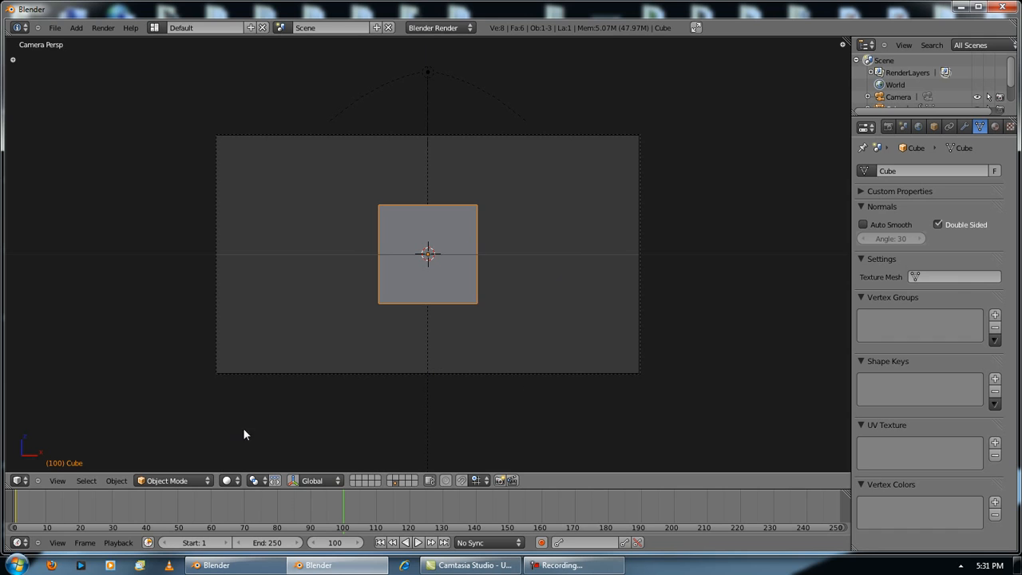
Go back to frame 0 and render the cube against the green background
mouse_move(16, 514)
mouse_down()
mouse_move(326, 516)
mouse_move(13, 515)
mouse_move(315, 510)
mouse_move(43, 499)
mouse_move(14, 512)
mouse_up()
key(F12)
key(Escape)
key(F12)
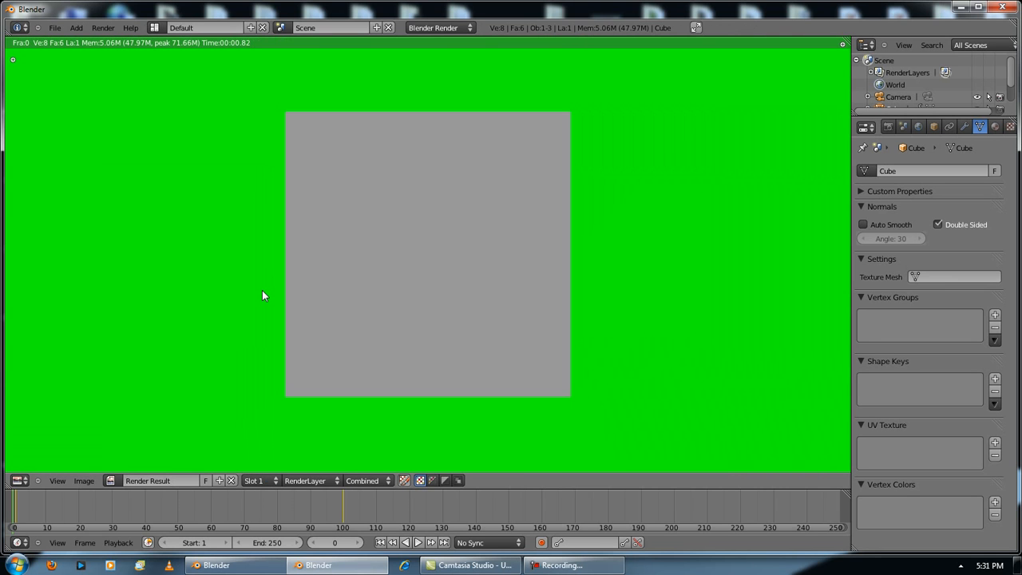
key(Escape)
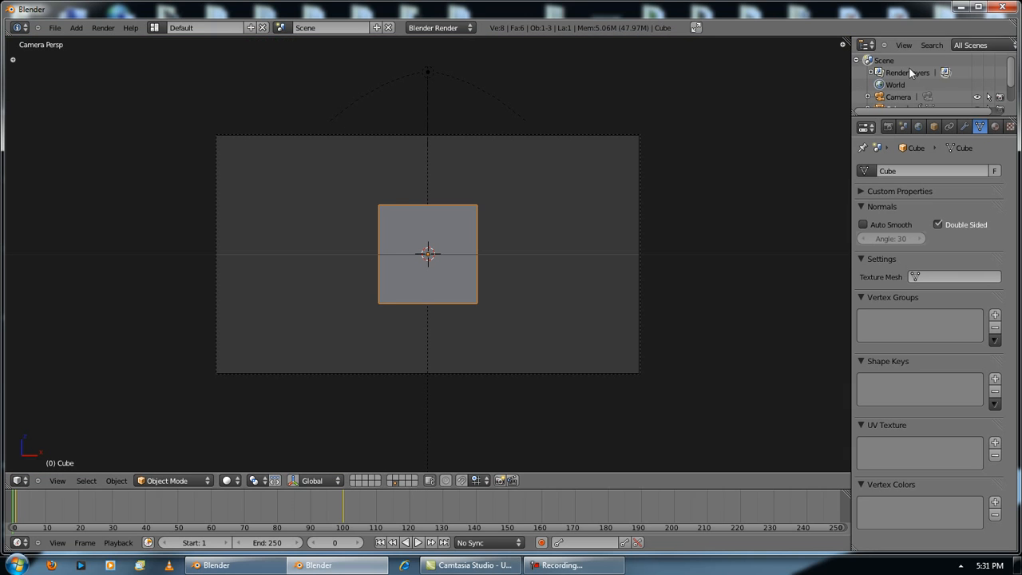
Switch to the Compositing screen layout and enable Use Nodes and Backdrop in the node editor
click(981, 7)
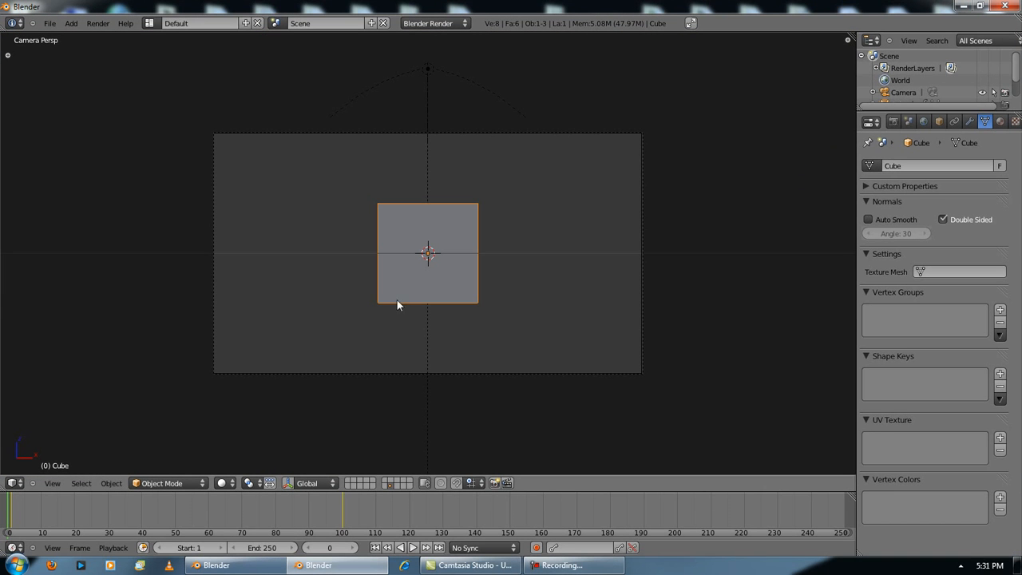
click(150, 23)
click(183, 53)
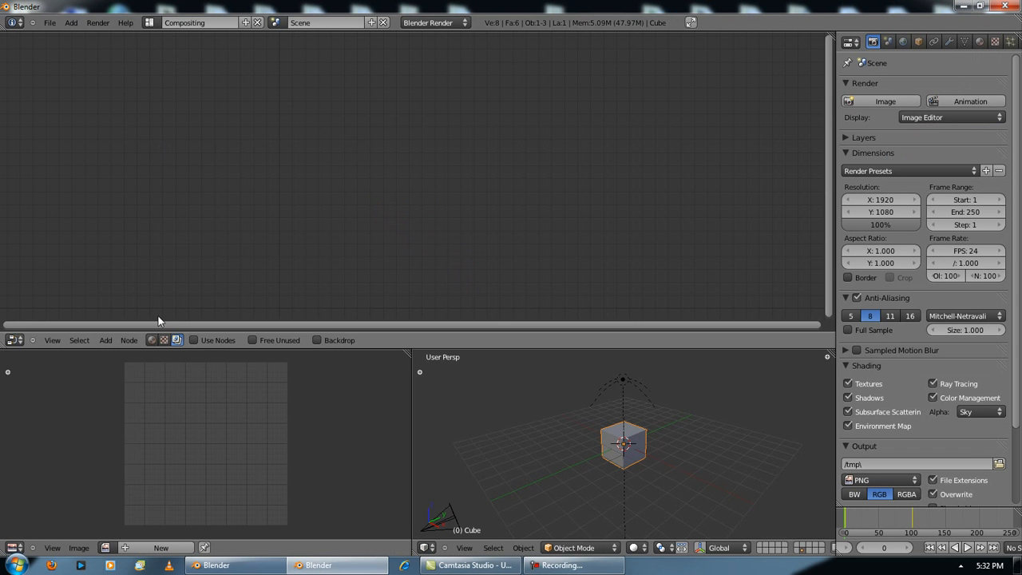
click(202, 338)
click(323, 341)
Move the Render Layers node away from the Composite node and add a Viewer node fed by its image
drag(324, 103, 155, 94)
key(shift+a)
mouse_move(141, 110)
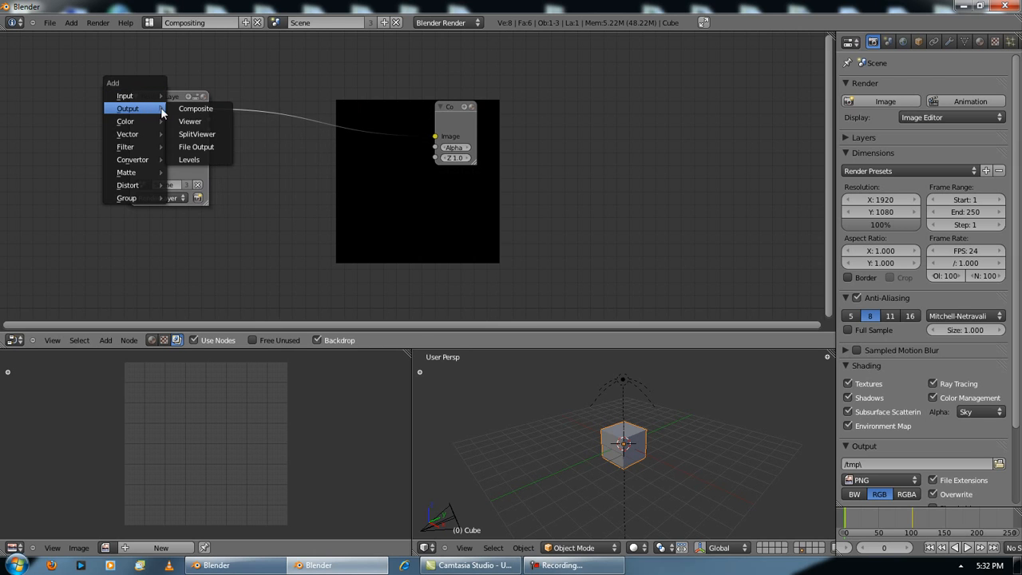
click(192, 122)
click(555, 240)
Add a Channel Key matte node and place it between the Render Layers node and the output nodes
drag(151, 95, 129, 88)
key(shift+a)
mouse_move(124, 88)
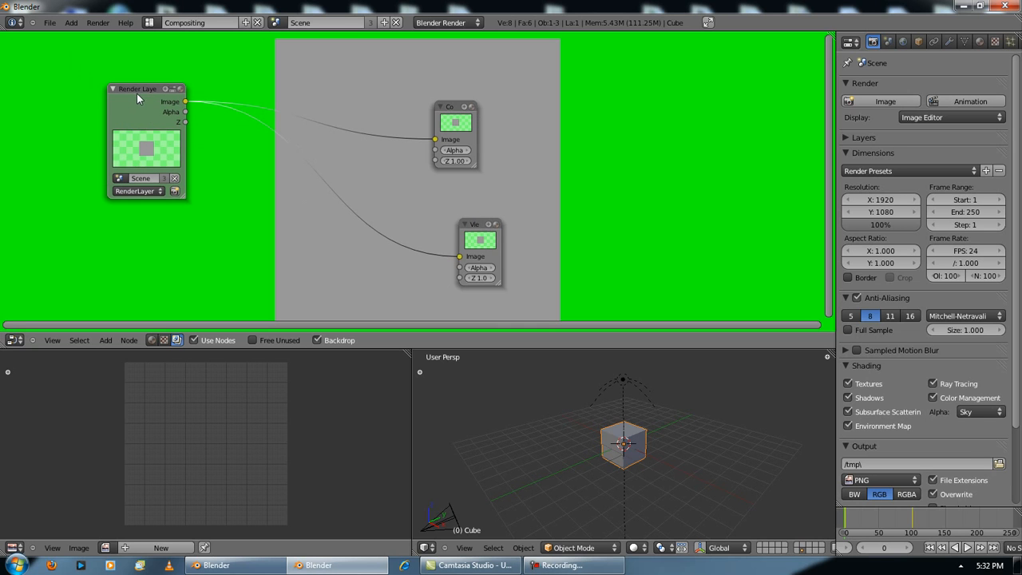
drag(135, 85, 146, 89)
key(shift+a)
mouse_move(146, 92)
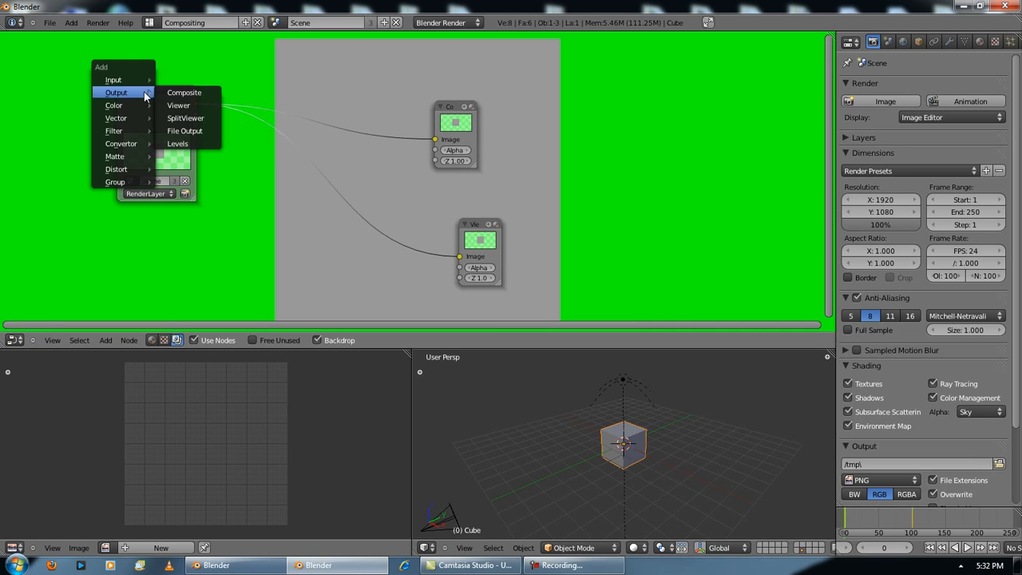
mouse_move(129, 157)
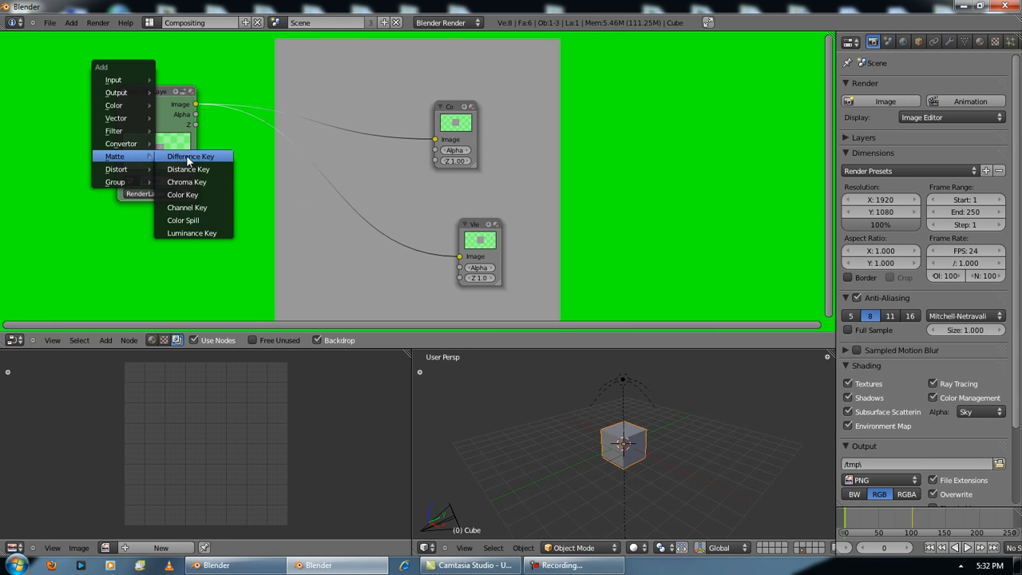
click(199, 207)
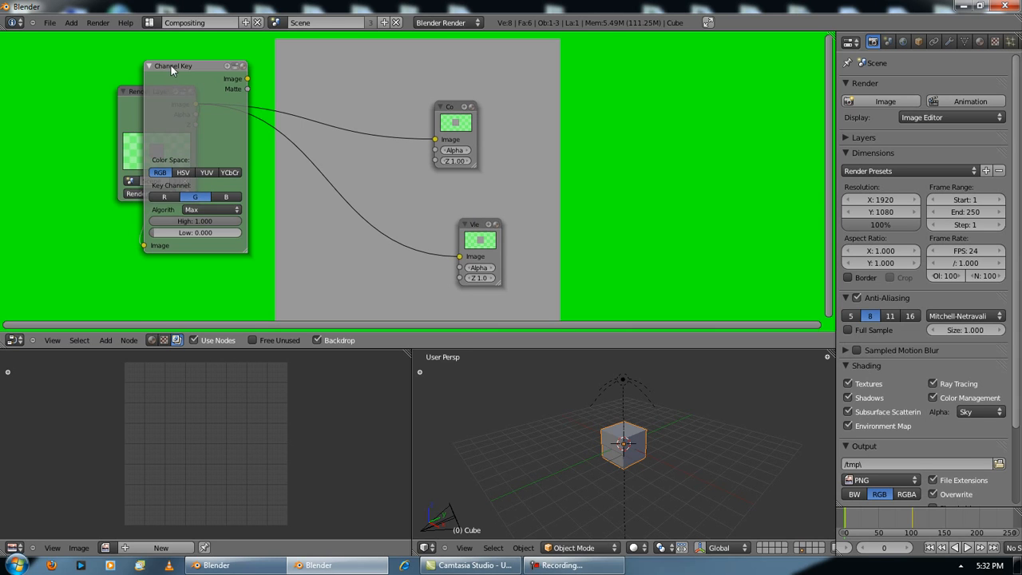
click(270, 79)
Connect the Channel Key's Image output to the Composite and Viewer nodes
drag(336, 91, 435, 139)
drag(334, 90, 459, 257)
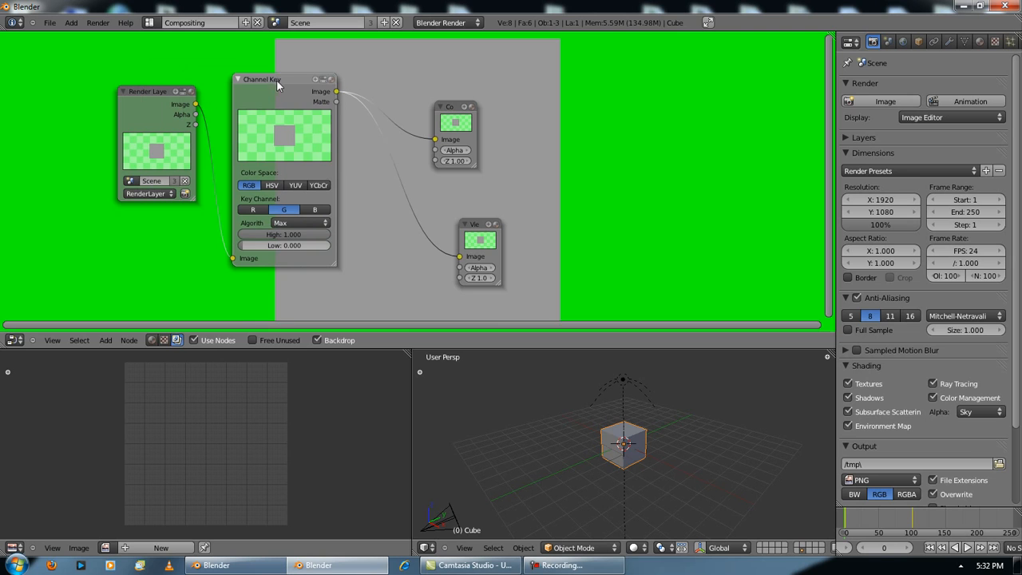
drag(273, 83, 286, 80)
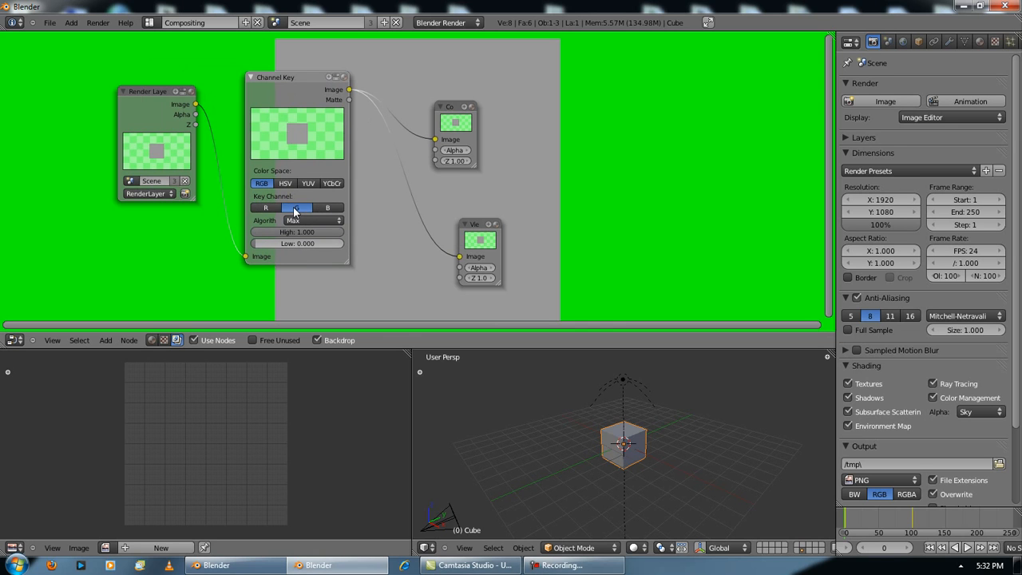
Set the Channel Key node's Low value to 0.99
click(259, 244)
text(0.6)
key(Return)
click(309, 242)
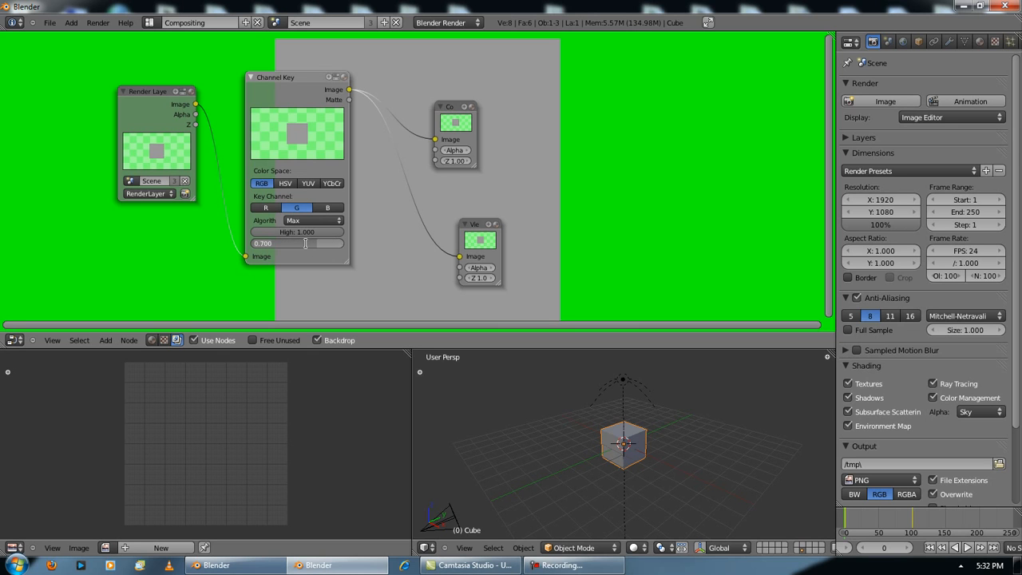
text(.99)
key(Return)
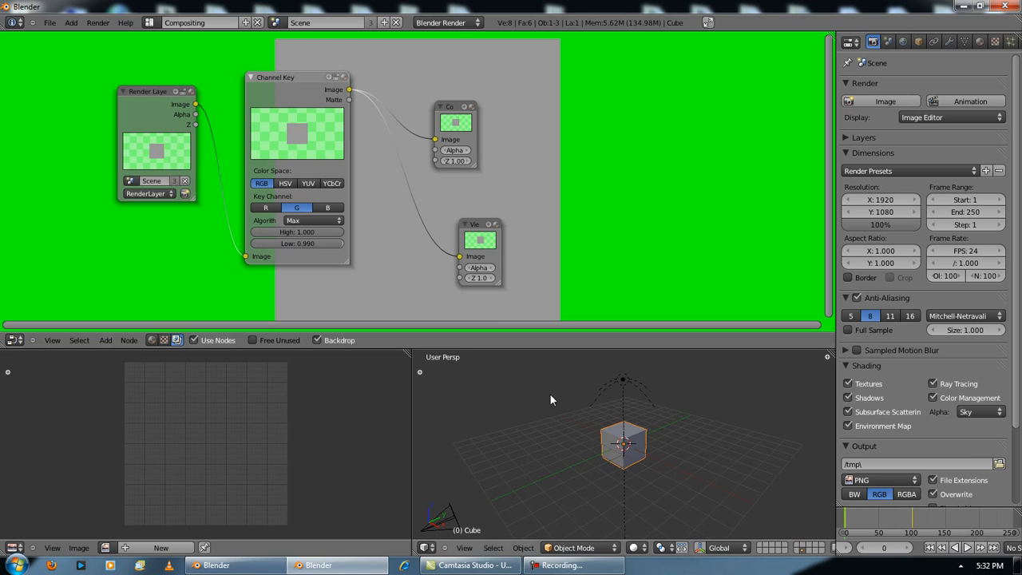
Give the cube a new material with a blue diffuse colour, diffuse intensity 1.0 and specular intensity 0
click(978, 41)
click(930, 128)
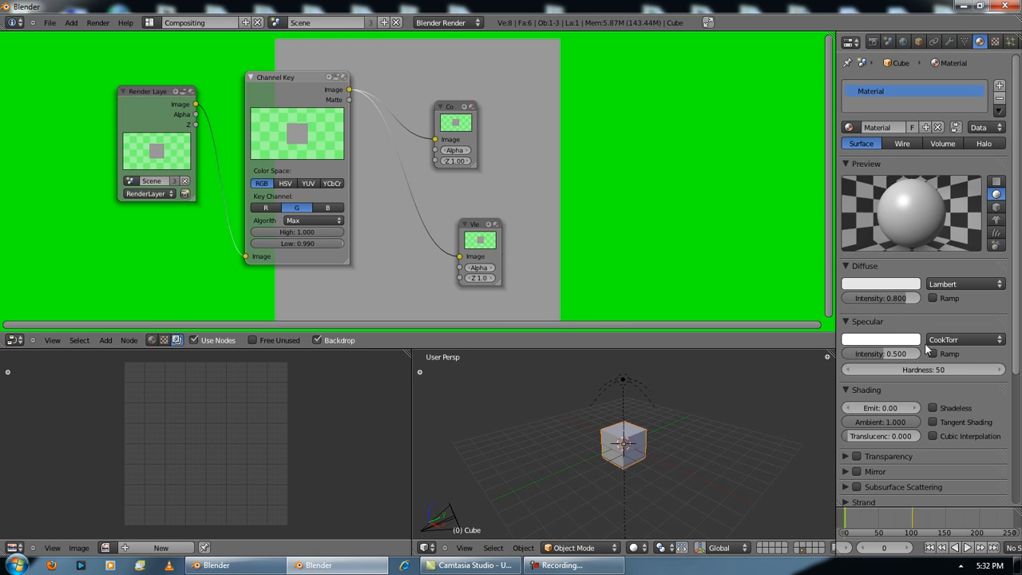
click(905, 285)
click(890, 139)
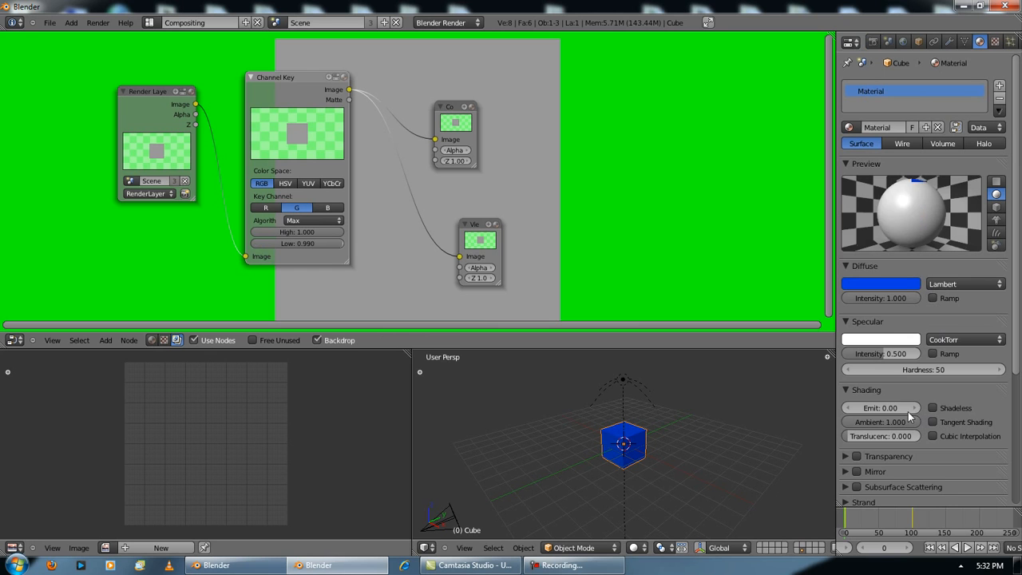
drag(894, 352, 751, 356)
click(860, 288)
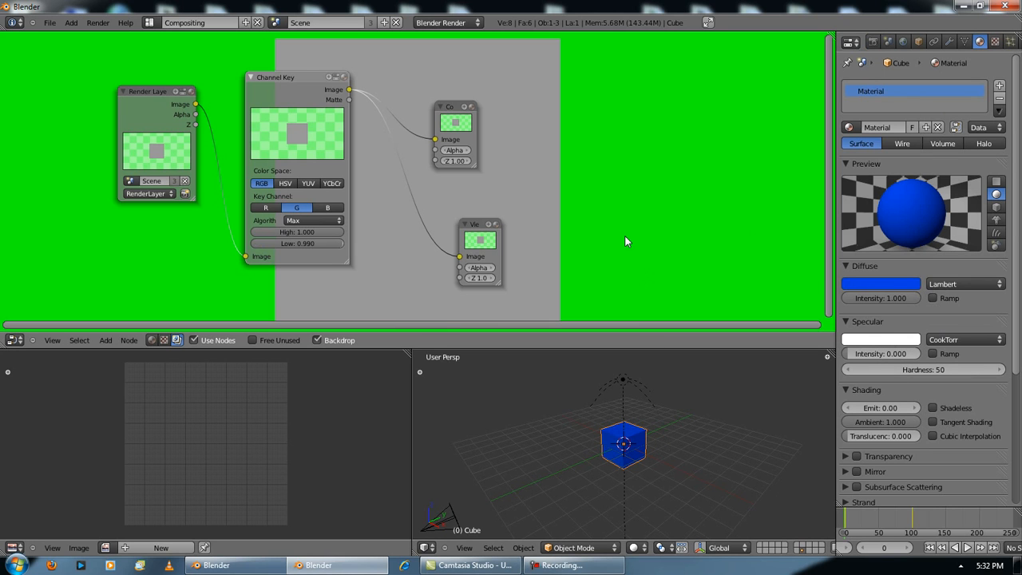
Re-render the scene with the blue cube and frame the render result and node setup for viewing
key(F12)
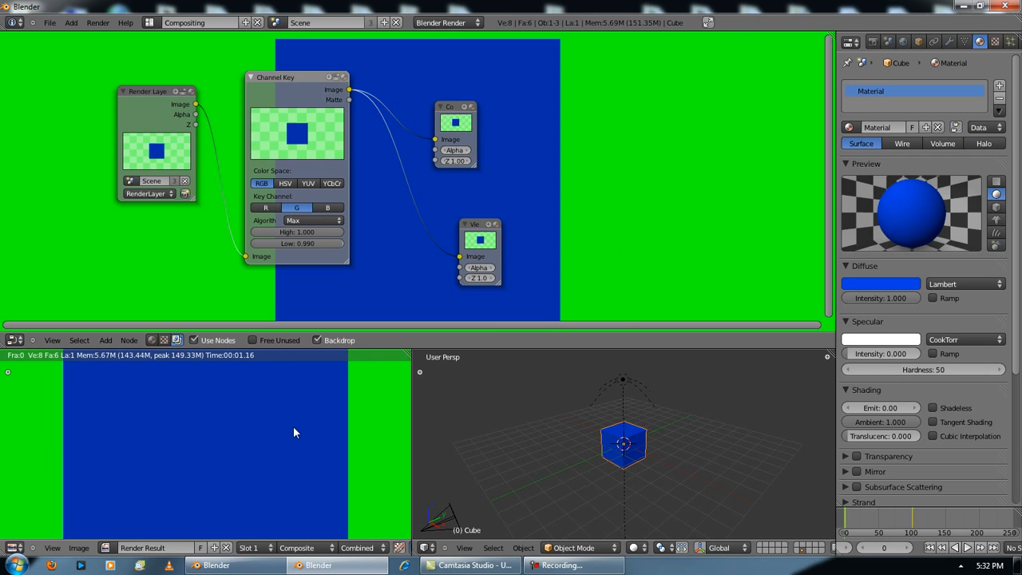
scroll(432, 247, down, 2)
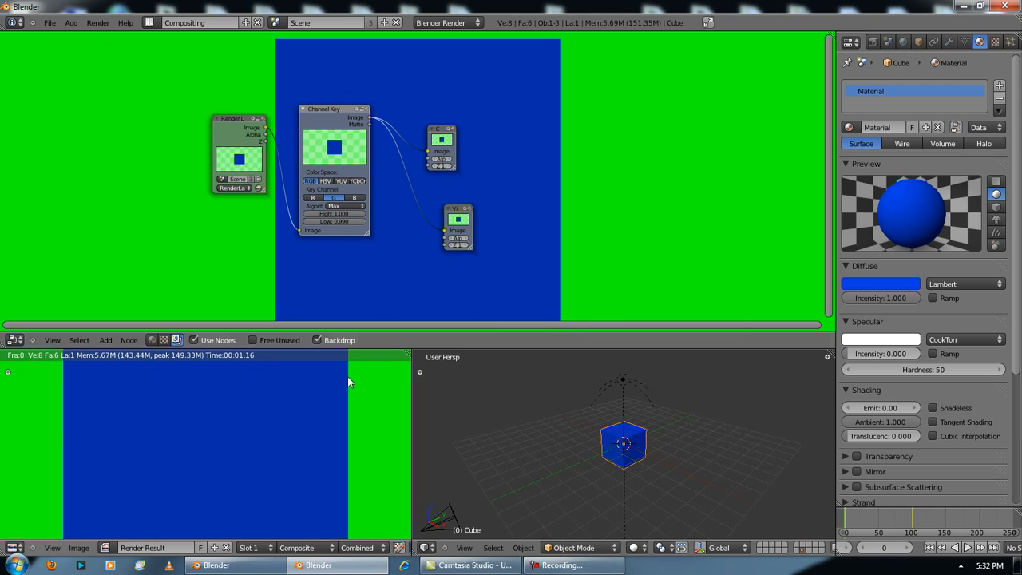
scroll(345, 382, down, 3)
scroll(345, 382, down, 1)
scroll(324, 408, up, 1)
middle_drag(369, 244, 346, 235)
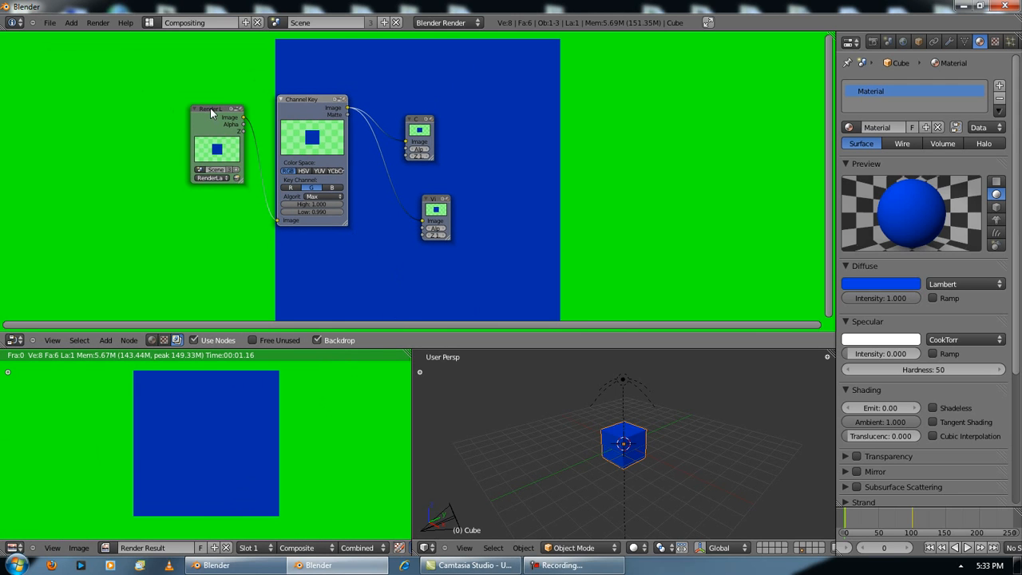
Add an Image input node and place it below the Render Layers node
key(shift+a)
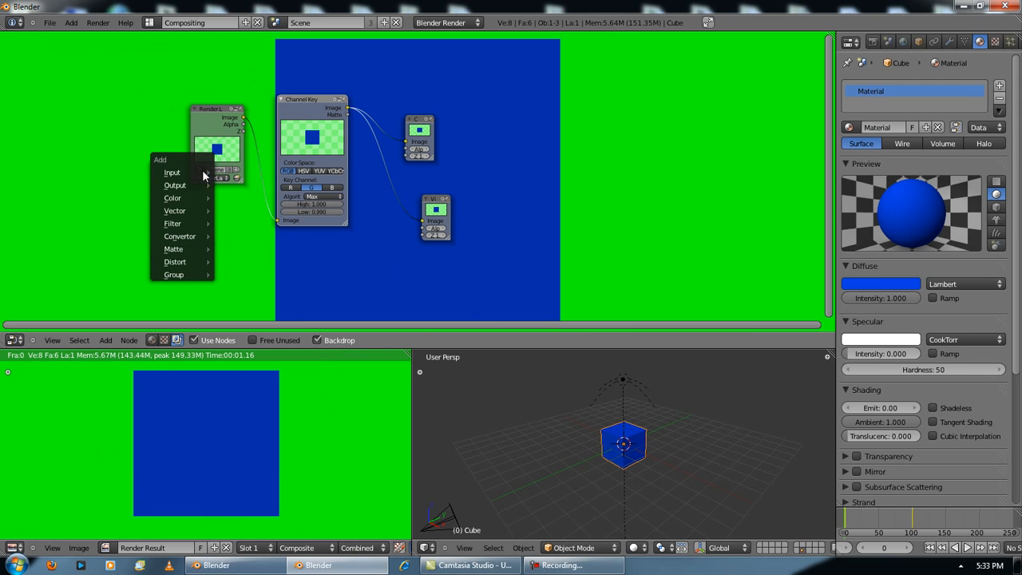
mouse_move(204, 172)
click(251, 187)
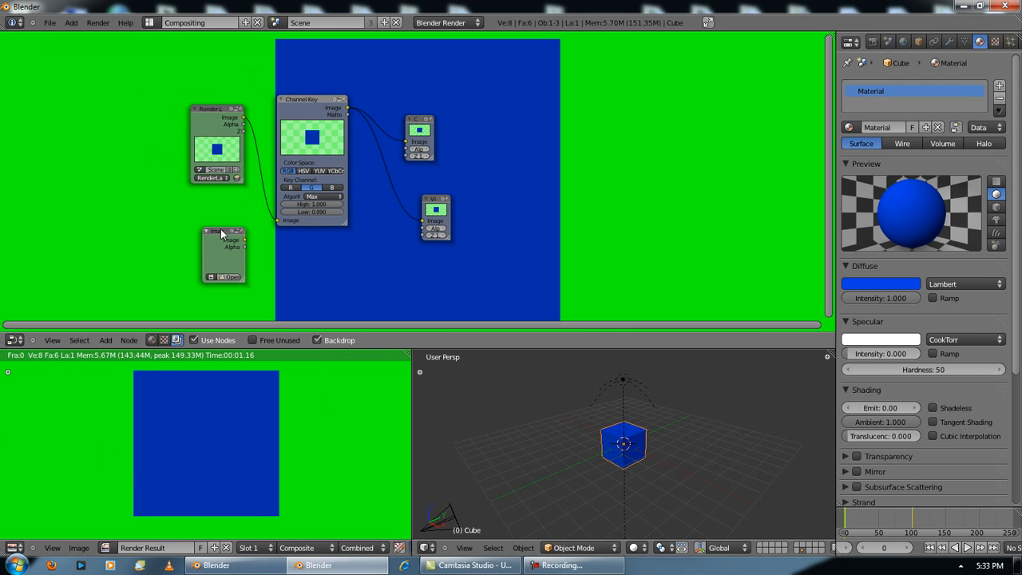
click(203, 260)
Load the car picture from the desktop's Celebrities Cartoon\Images folder into the Image node
click(213, 274)
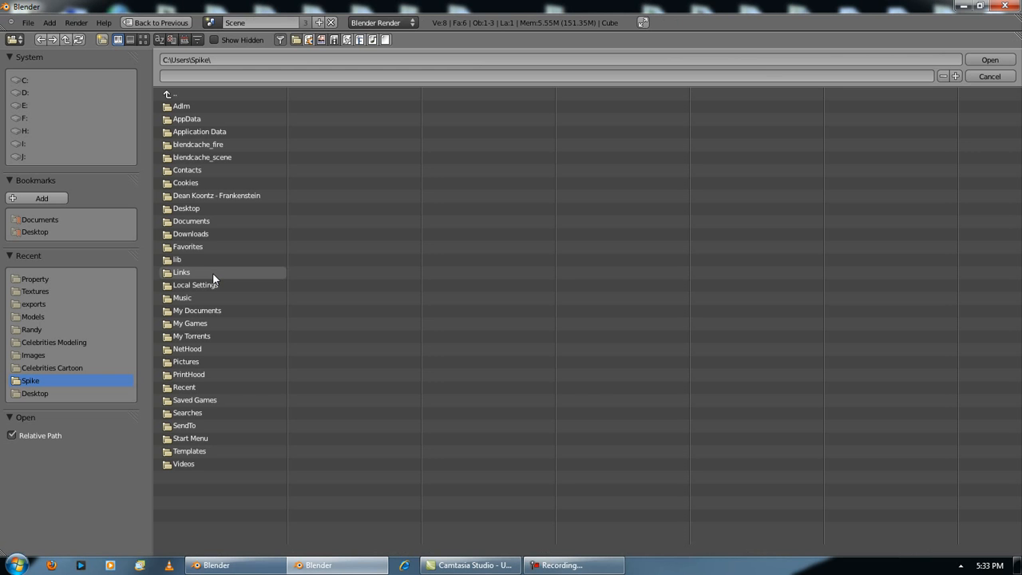
click(34, 231)
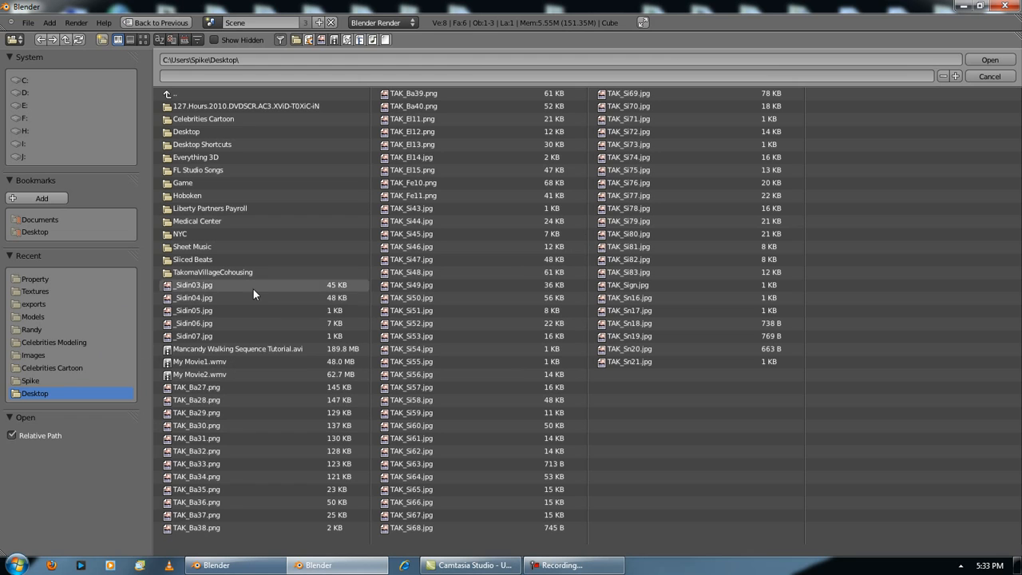
click(1018, 565)
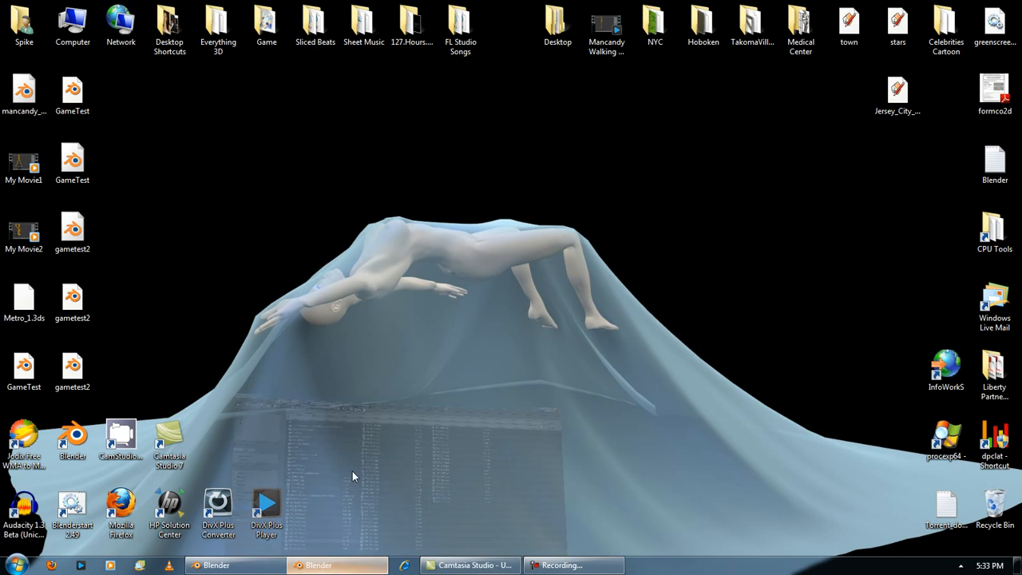
click(337, 565)
double_click(239, 156)
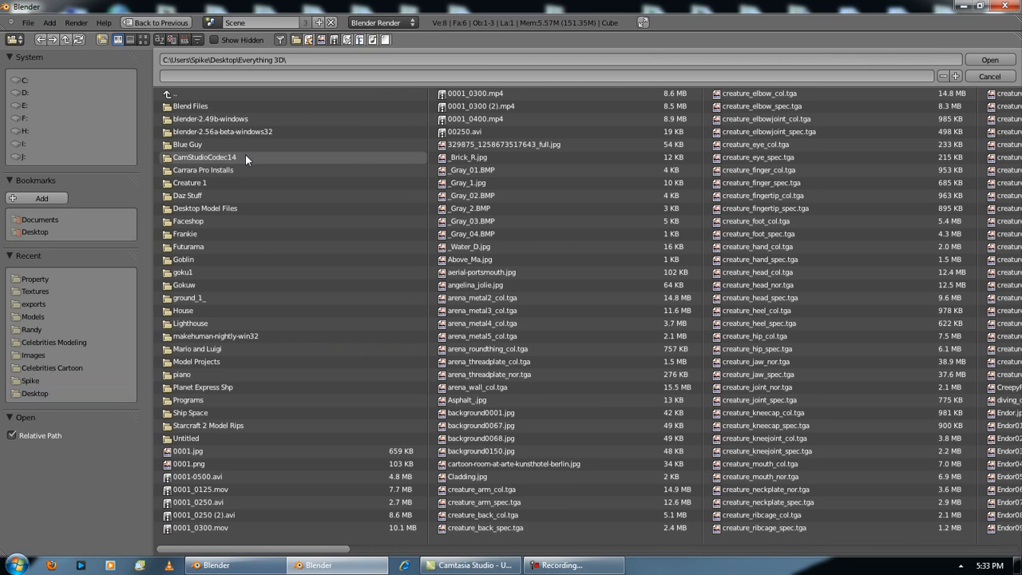
click(192, 95)
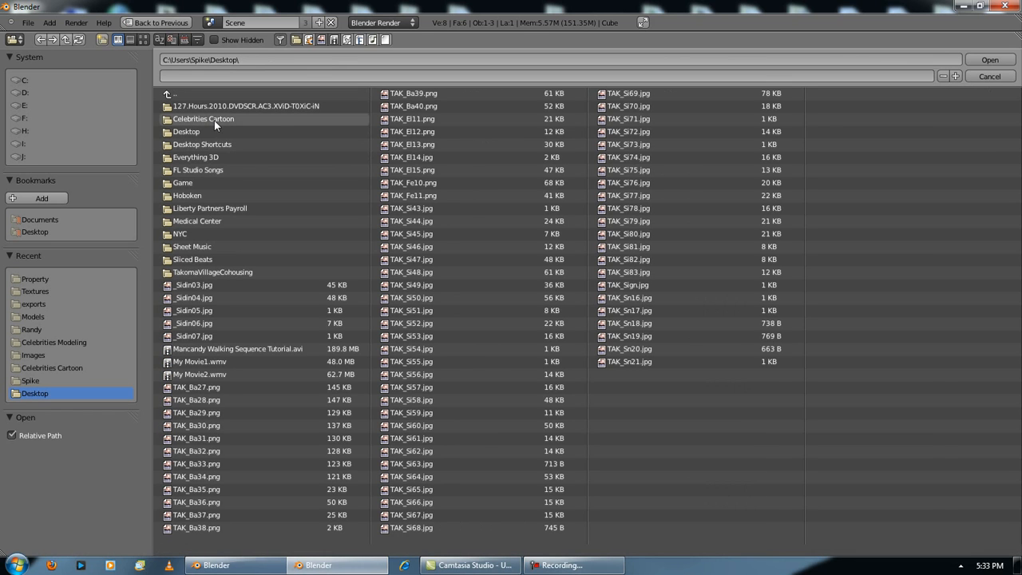
double_click(214, 120)
double_click(211, 144)
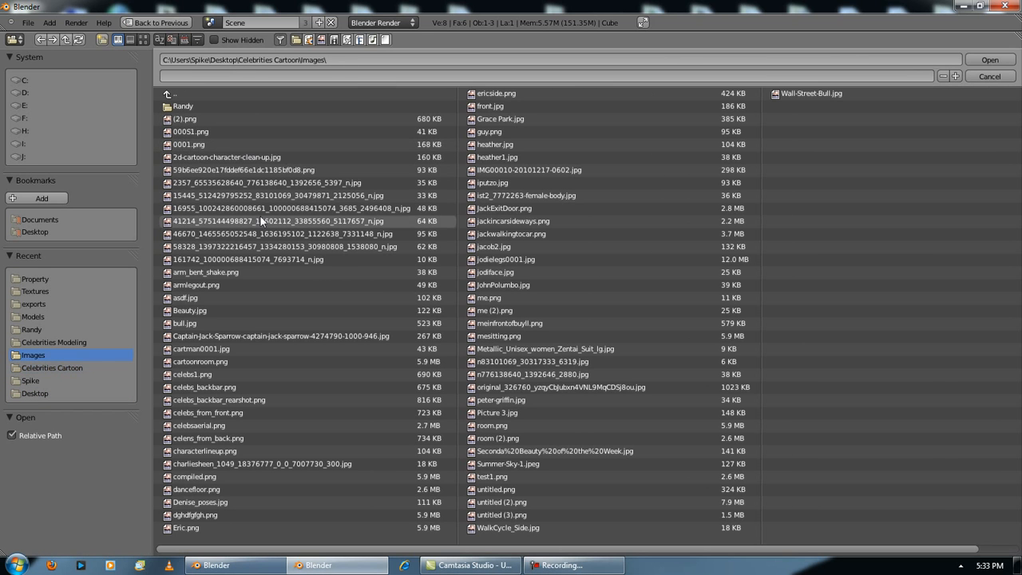
double_click(591, 214)
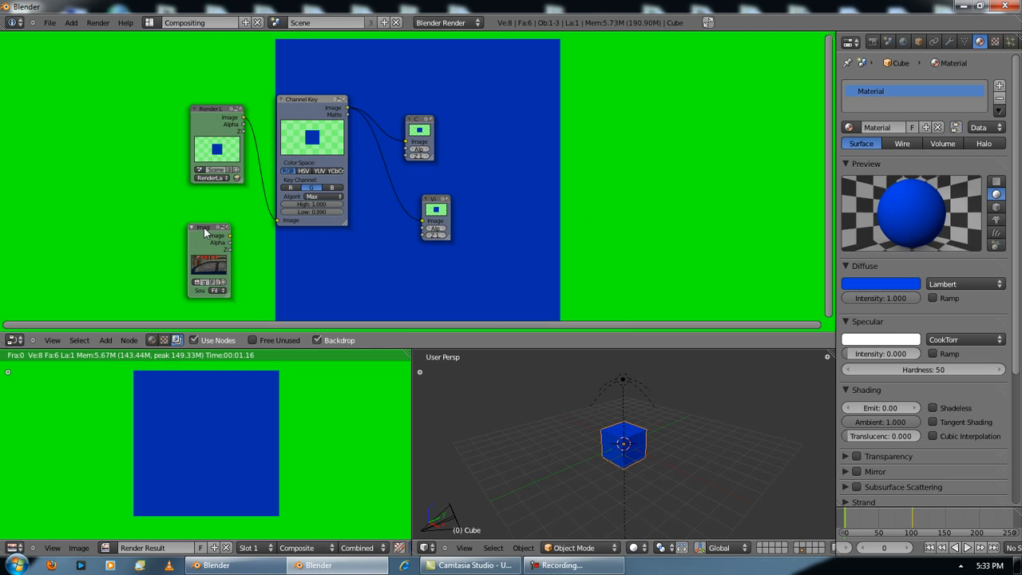
Rearrange the nodes so the Channel Key sits higher and the Image node lies directly beneath it
drag(290, 93, 299, 80)
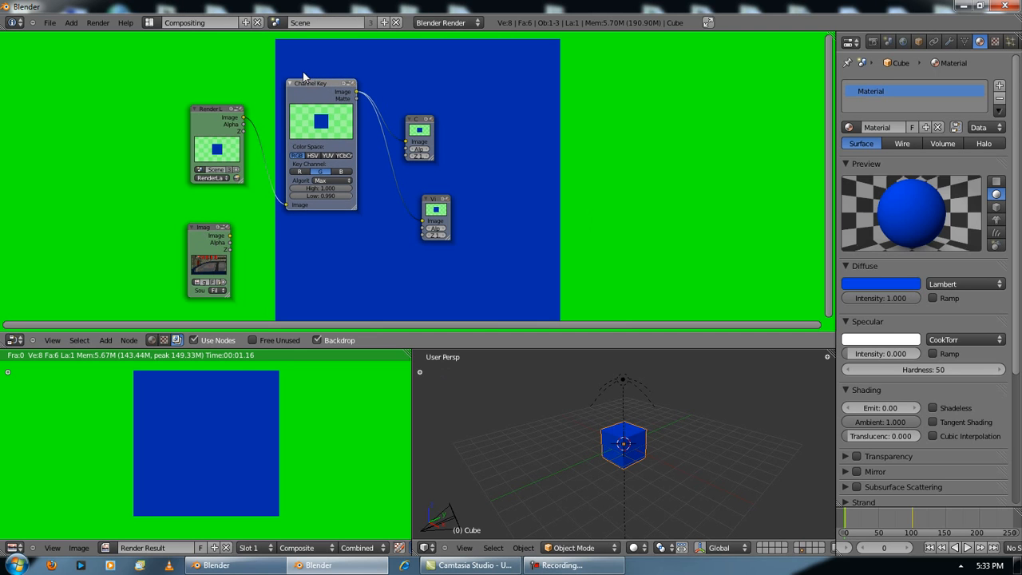
drag(203, 244, 203, 240)
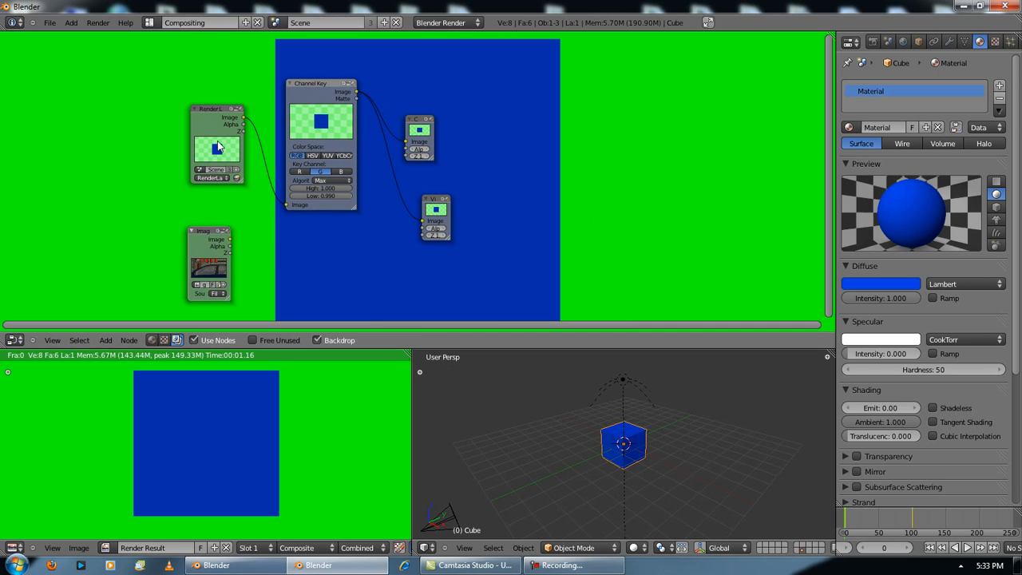
drag(313, 80, 298, 76)
drag(209, 231, 313, 237)
Add a widened AlphaOver node near the Viewer node, with the Image node's Image output feeding its first Image input
key(shift+a)
mouse_move(293, 259)
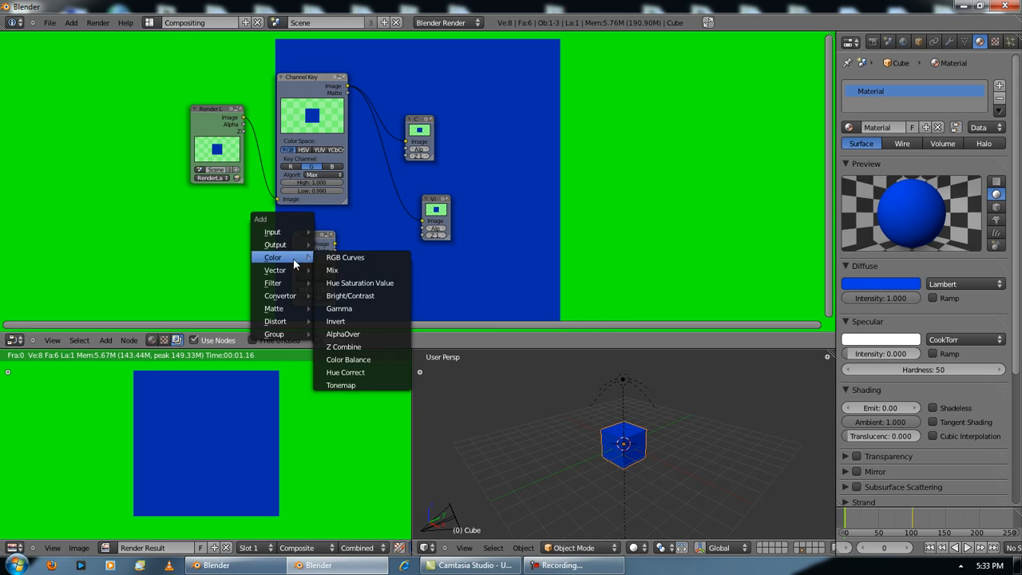
click(355, 336)
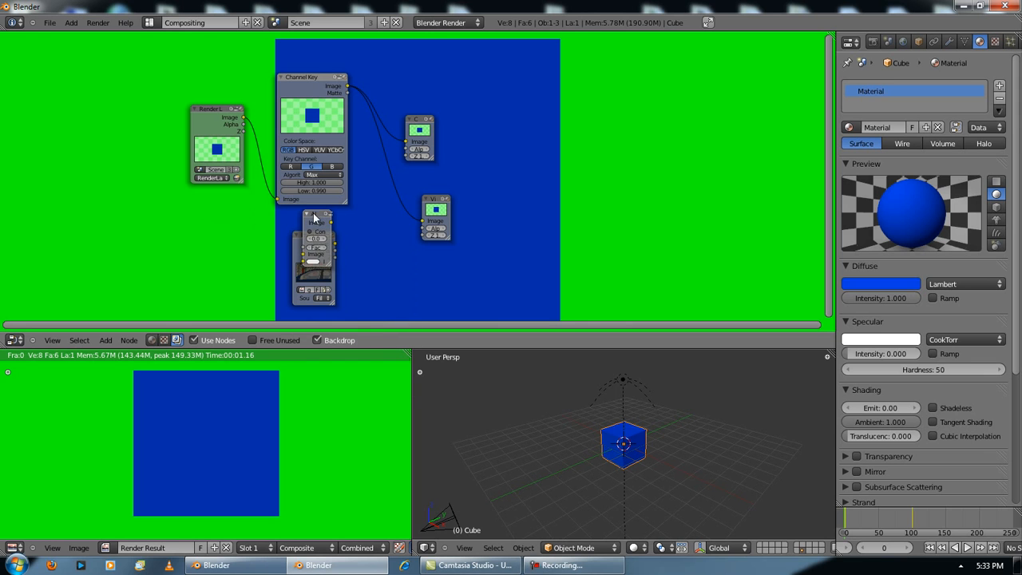
click(375, 219)
scroll(386, 218, up, 2)
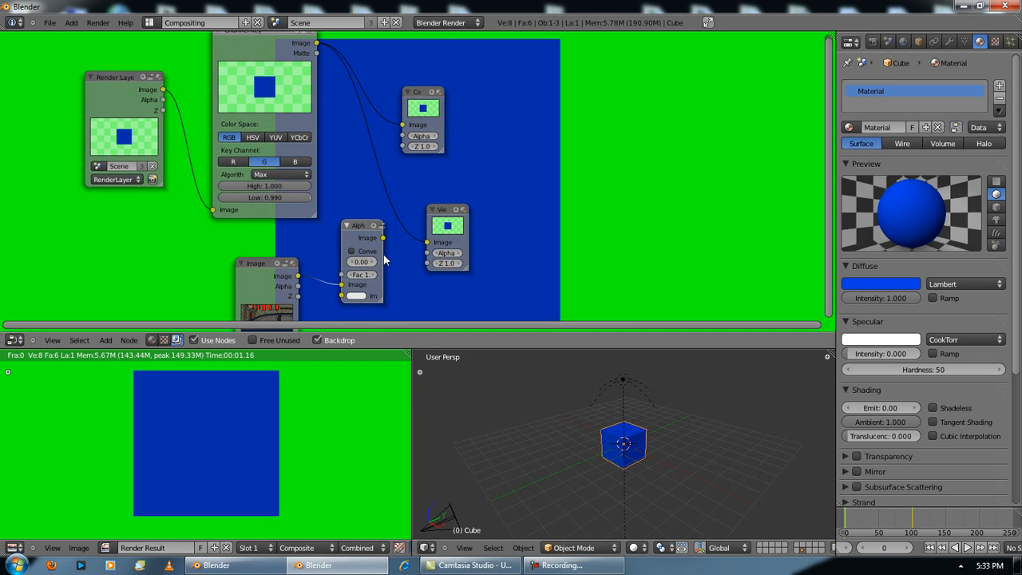
drag(384, 305, 405, 304)
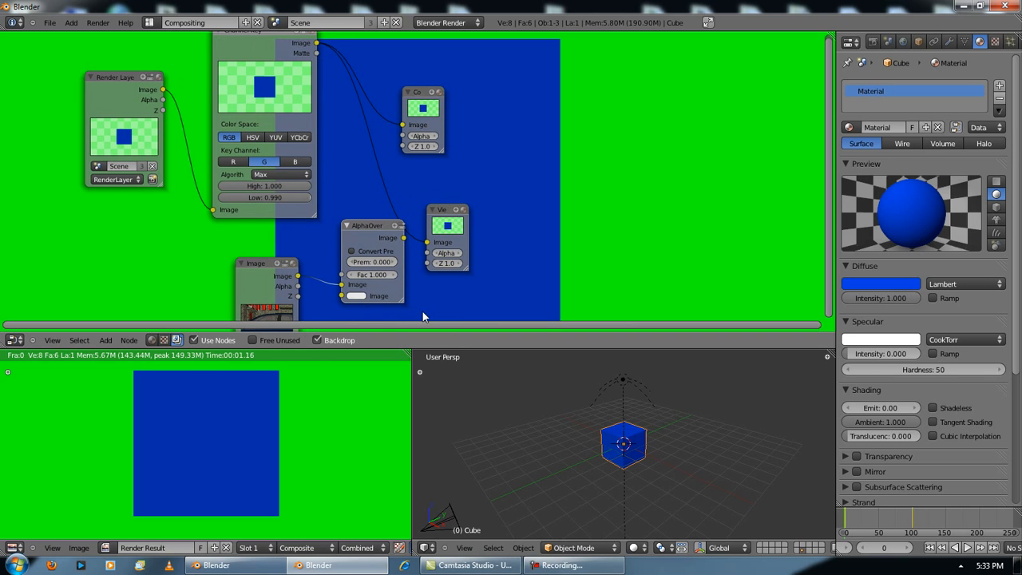
Connect the AlphaOver node's output to the Image inputs of the Viewer and Composite nodes
drag(425, 243, 426, 242)
key(g)
click(388, 186)
drag(377, 191, 403, 124)
Connect the Channel Key's Image output to the AlphaOver node's second Image input and adjust the AlphaOver node's position
drag(339, 185, 359, 189)
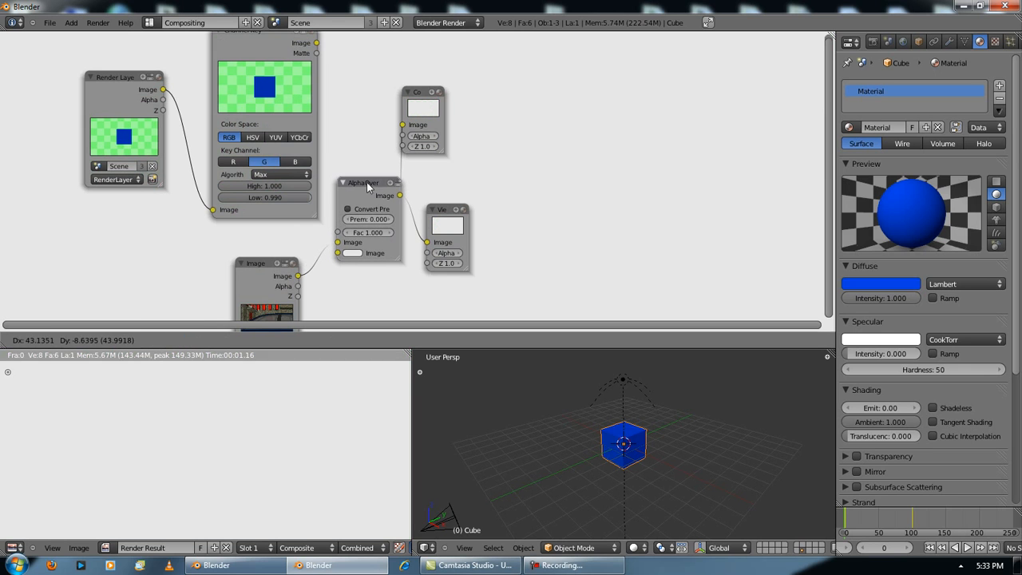
drag(317, 42, 339, 252)
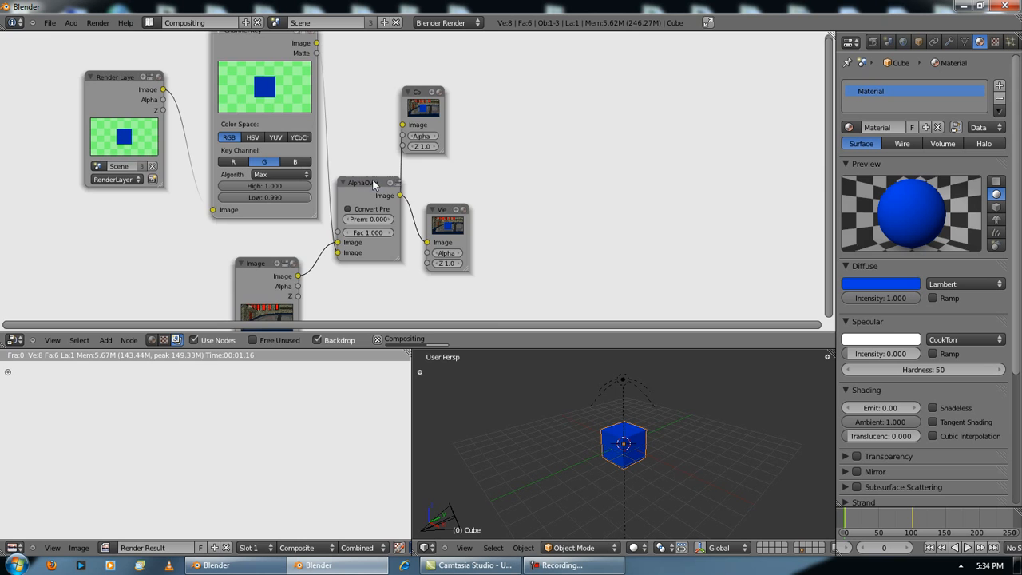
drag(372, 183, 380, 194)
Examine the composited render result and the node setup, checking how the blue cube sits over the car picture
scroll(237, 448, up, 1)
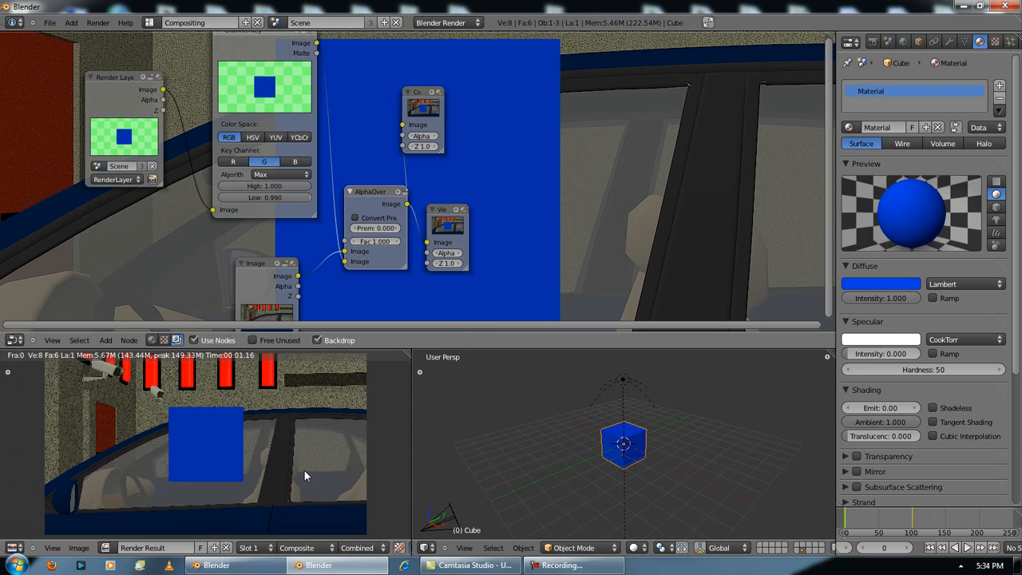
scroll(158, 456, up, 4)
scroll(158, 457, down, 4)
scroll(157, 457, up, 3)
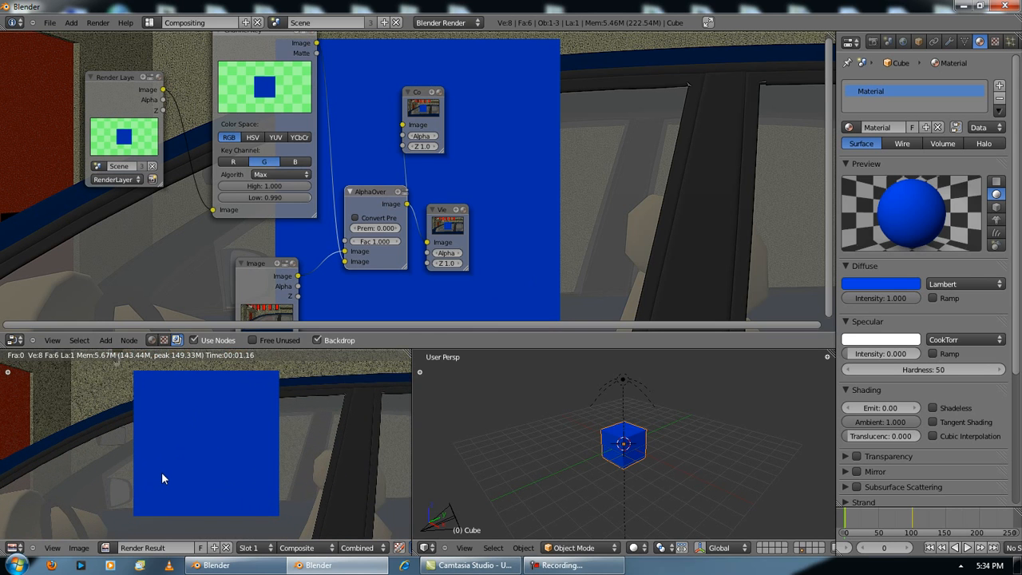
scroll(163, 477, down, 3)
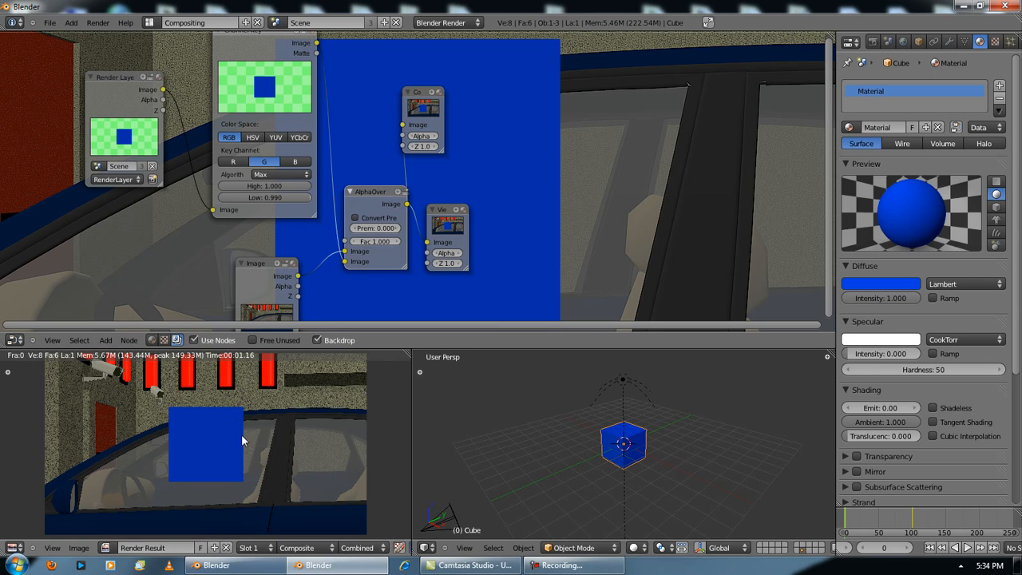
scroll(275, 206, down, 1)
scroll(275, 206, up, 2)
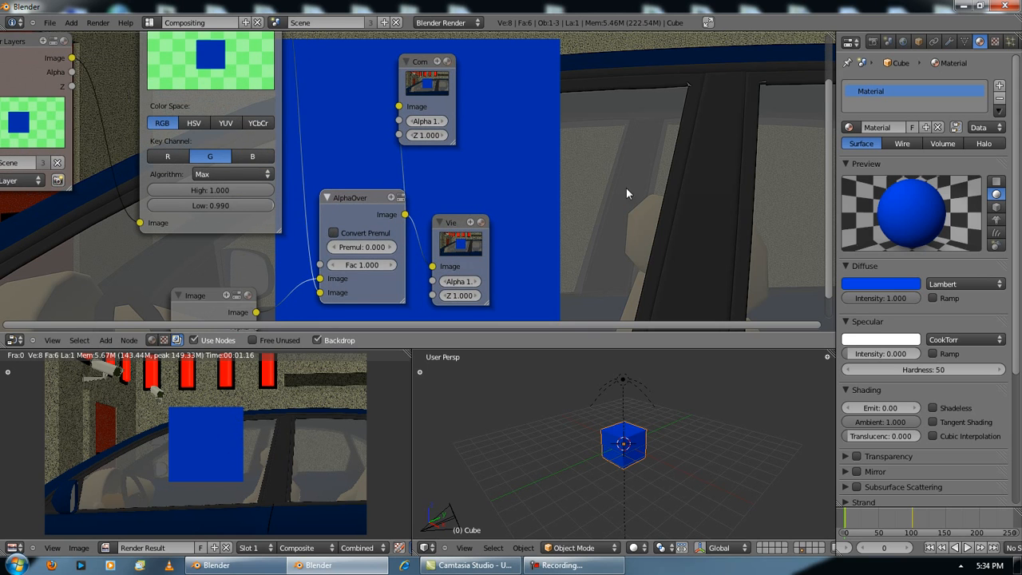
scroll(653, 181, down, 1)
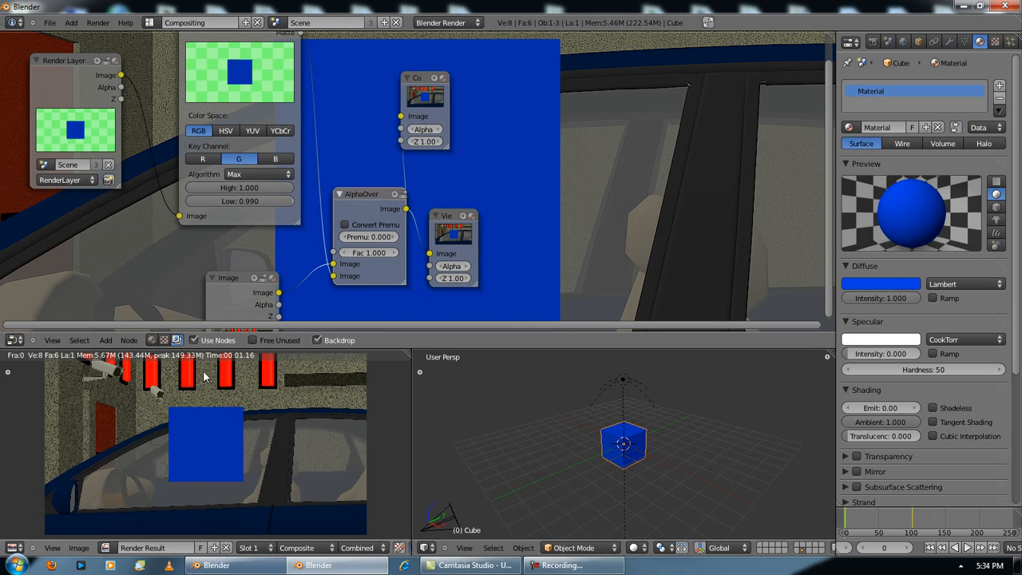
Save the composited render to the desktop as untitled.png
key(F3)
click(36, 231)
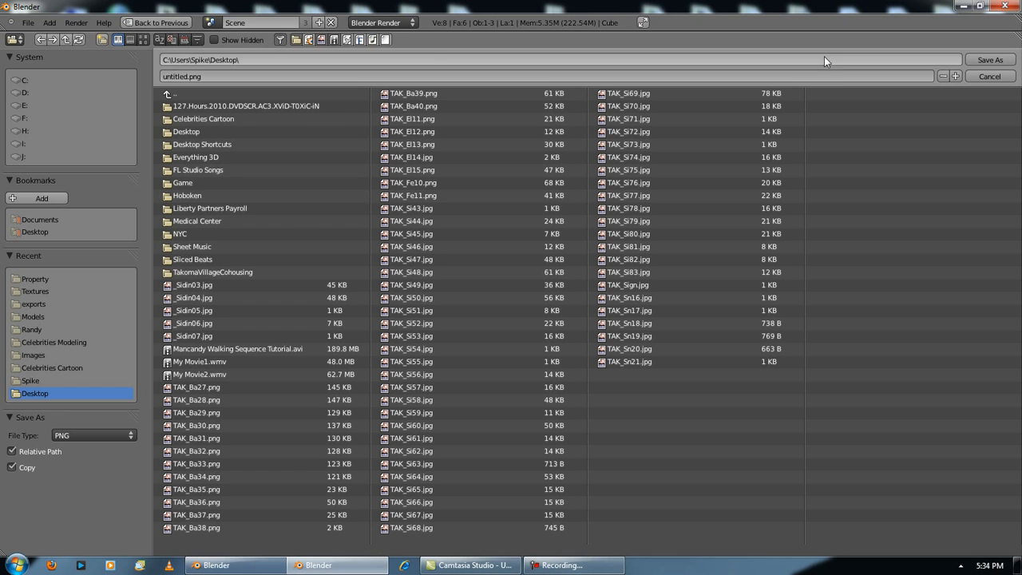
click(1006, 60)
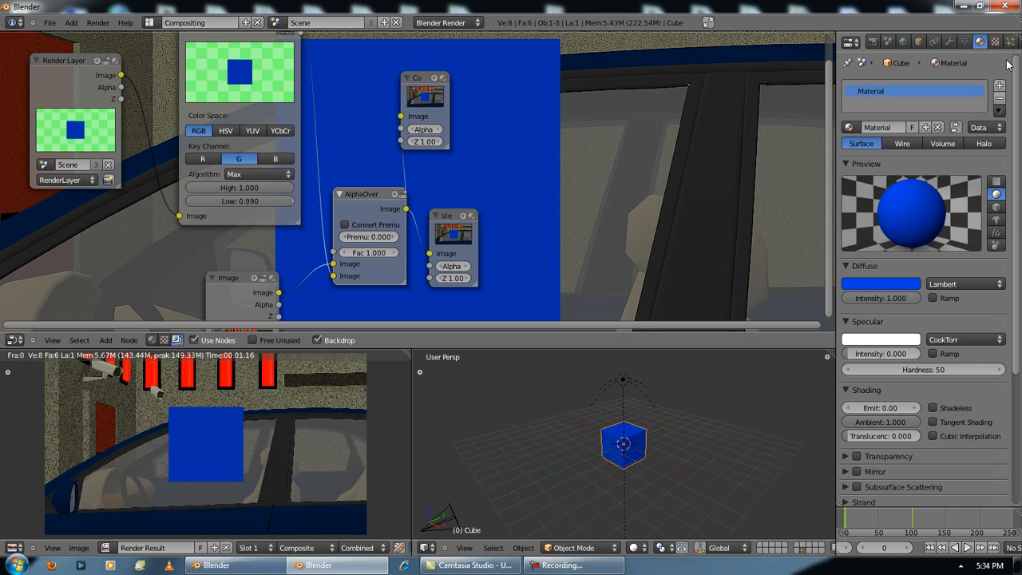
Switch to the desktop and open the saved untitled.png in FCheck
click(964, 5)
drag(120, 94, 468, 312)
double_click(468, 311)
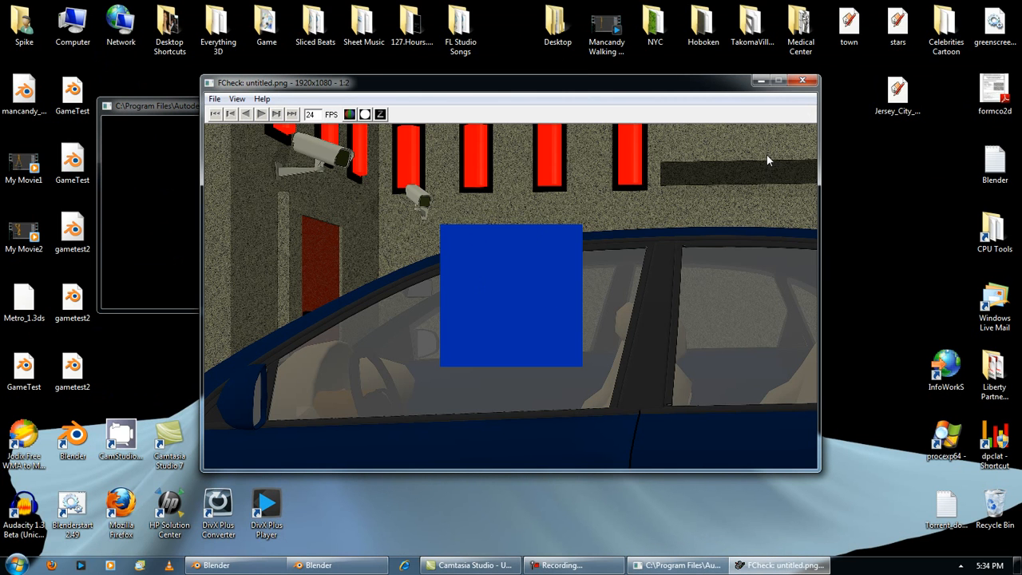
Switch back to Blender and show the 3D scene through the camera, with the whole node setup in view
click(337, 566)
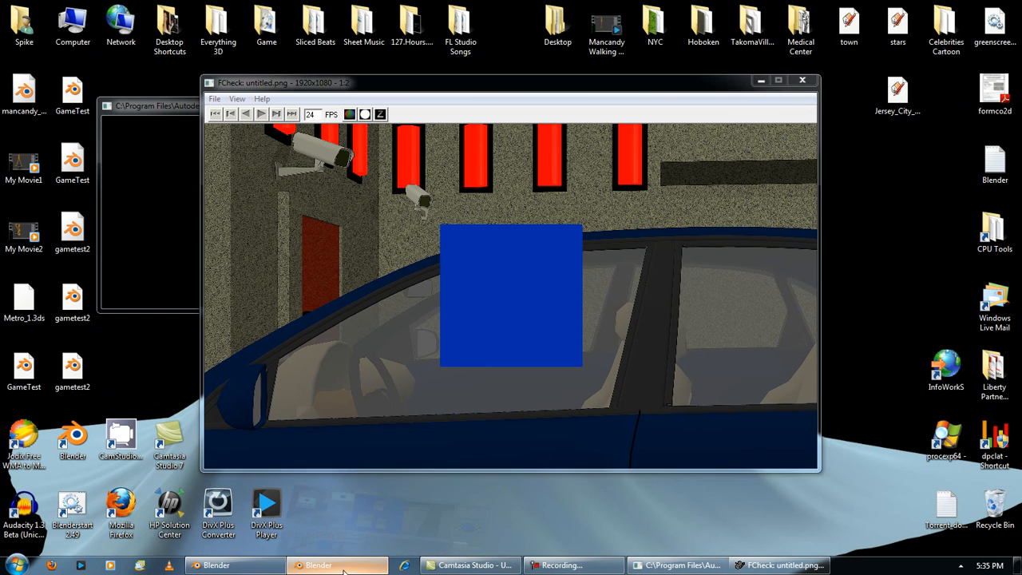
key(KP_0)
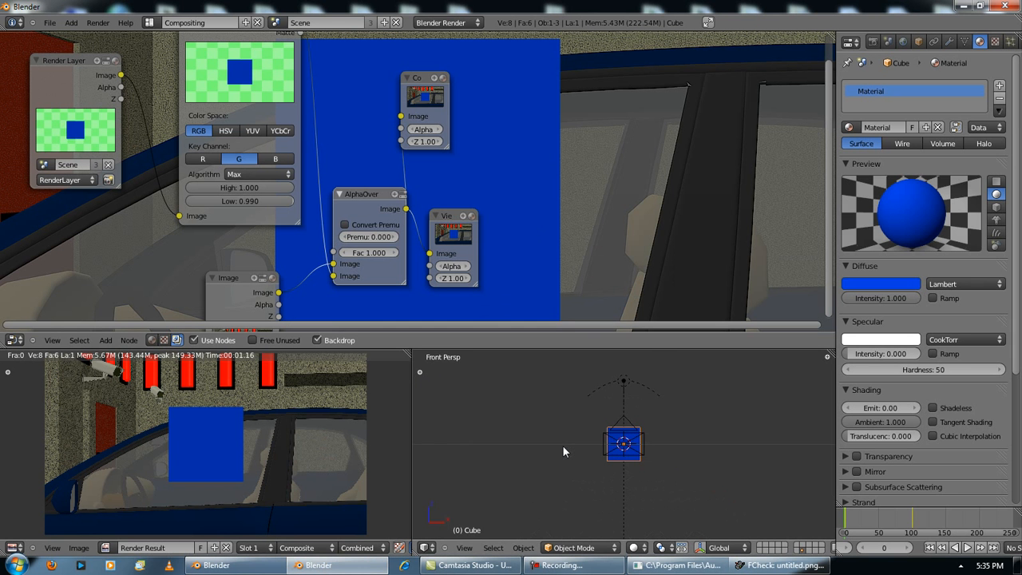
scroll(671, 422, down, 2)
scroll(670, 422, up, 2)
scroll(239, 224, down, 2)
scroll(238, 217, down, 1)
scroll(854, 391, down, 4)
scroll(866, 270, up, 4)
Reveal the render's post-processing options and set the output folder to the desktop
click(875, 42)
scroll(887, 404, down, 3)
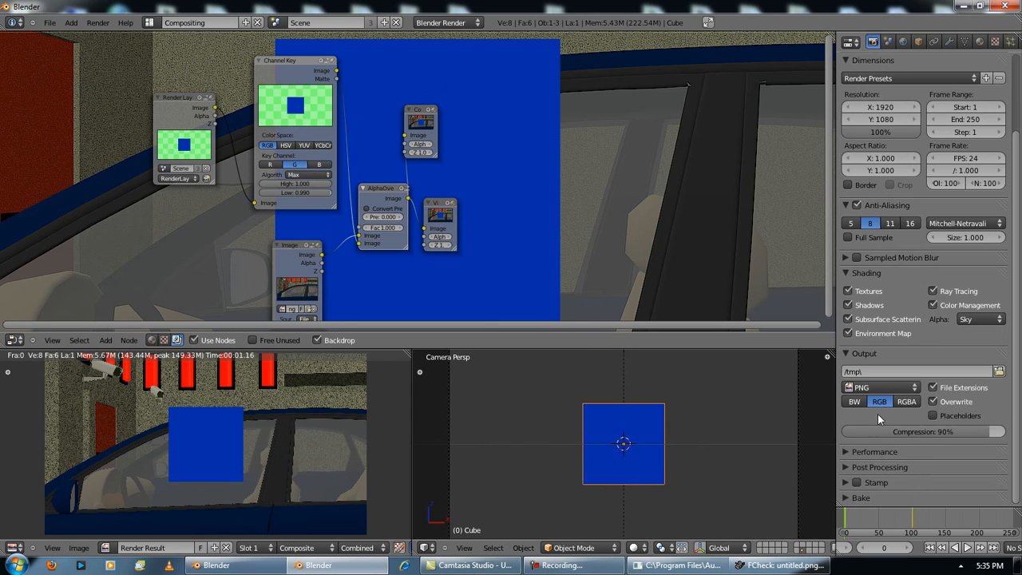
click(847, 467)
scroll(848, 448, down, 3)
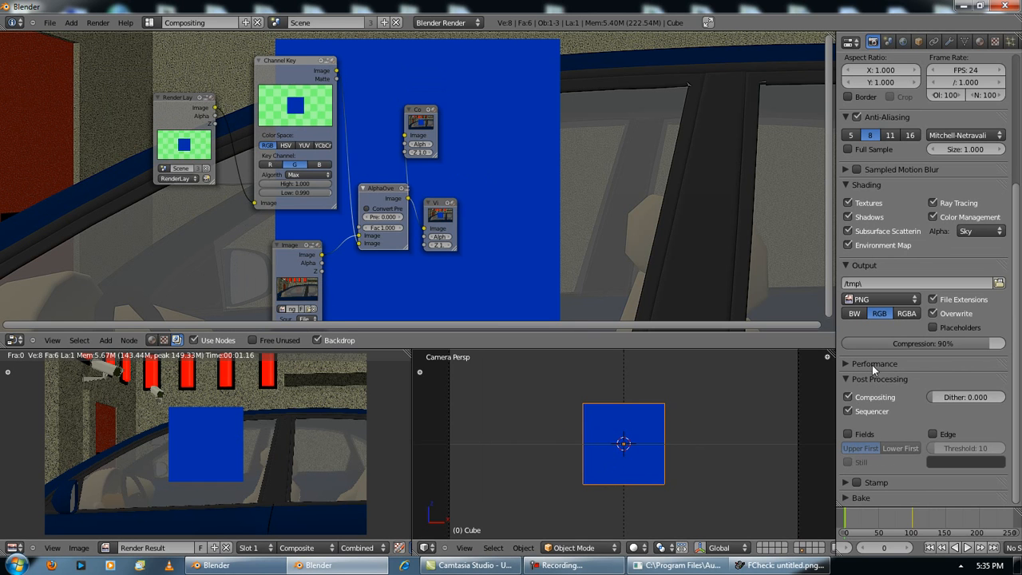
click(998, 283)
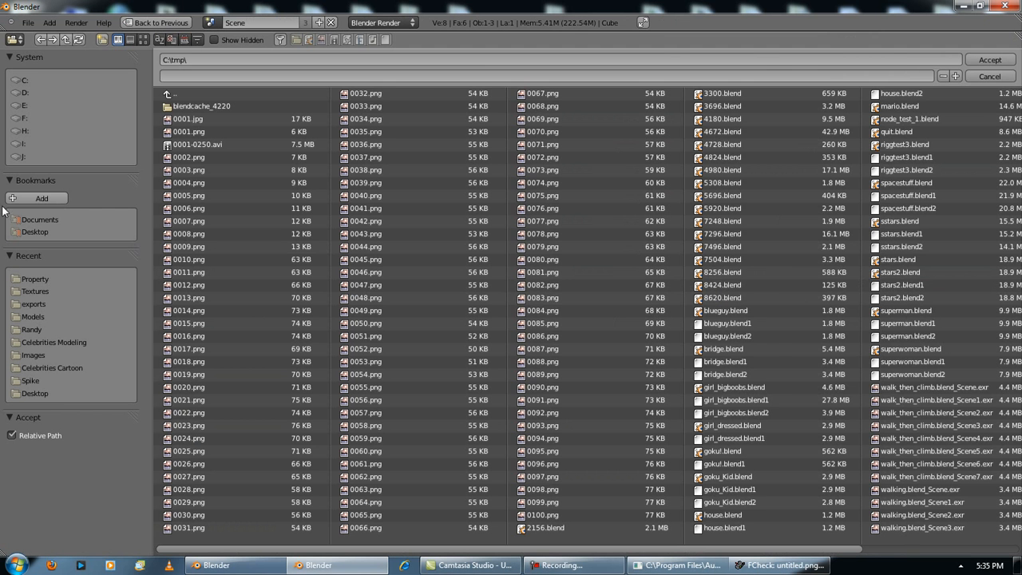
click(28, 233)
click(991, 60)
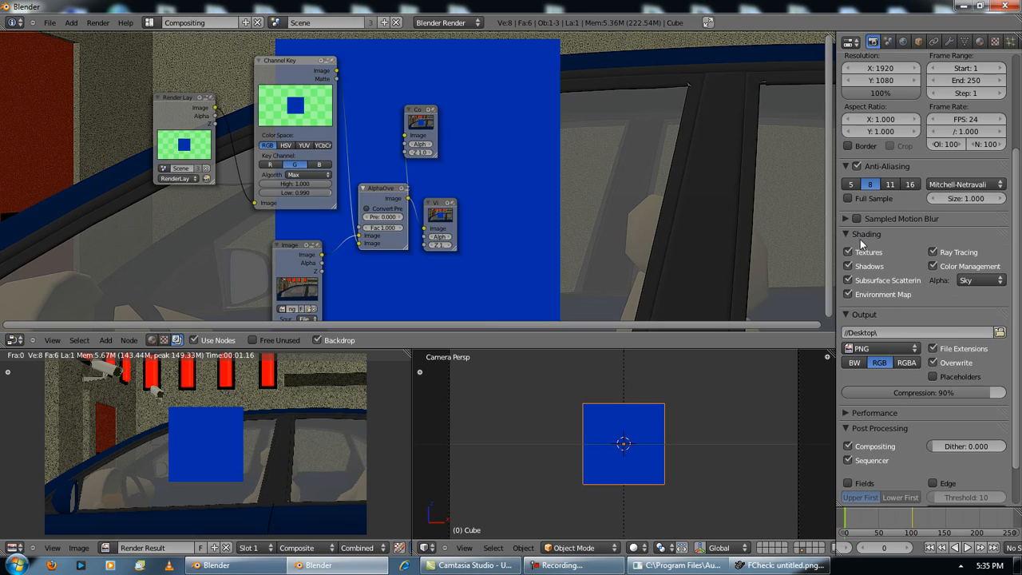
Set the render output file format to H.264 and glance at the performance settings
click(873, 356)
key(Escape)
click(863, 348)
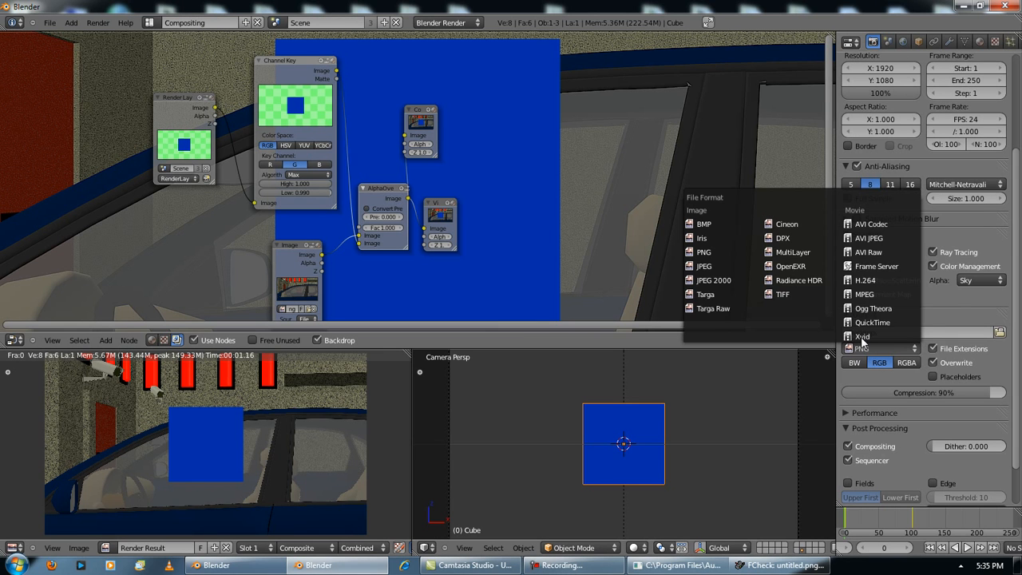
click(886, 280)
click(846, 412)
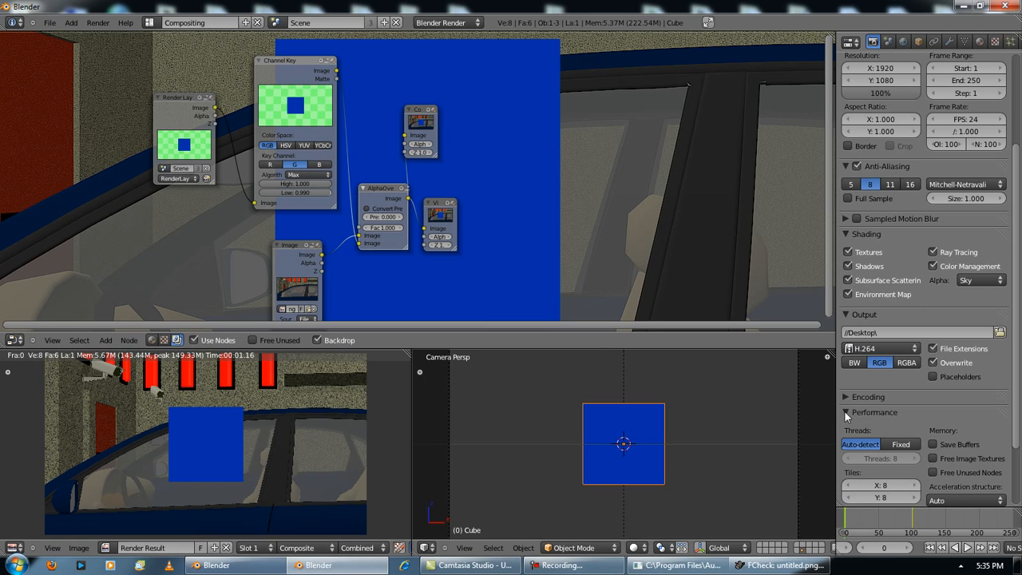
click(844, 412)
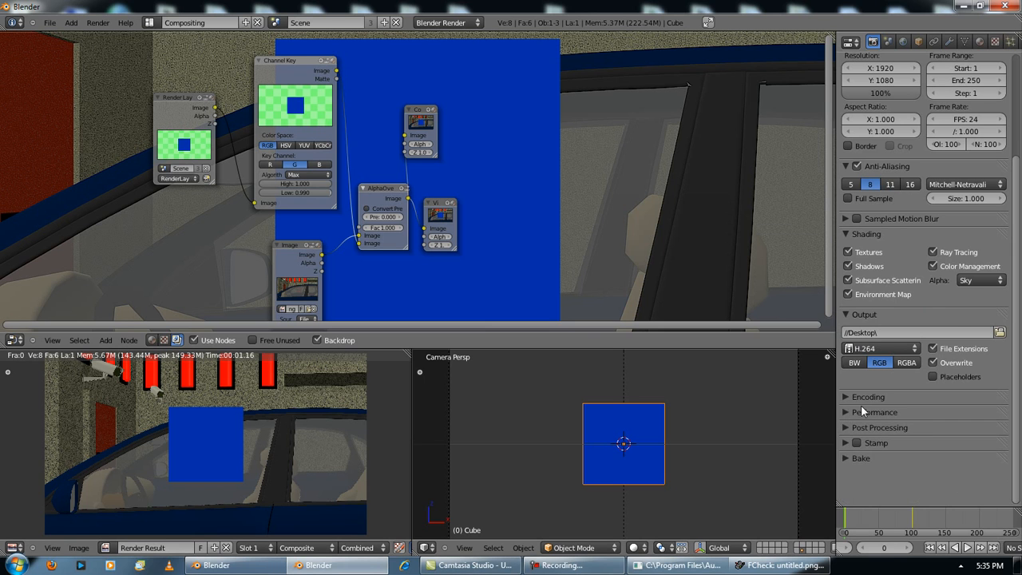
scroll(878, 382, up, 3)
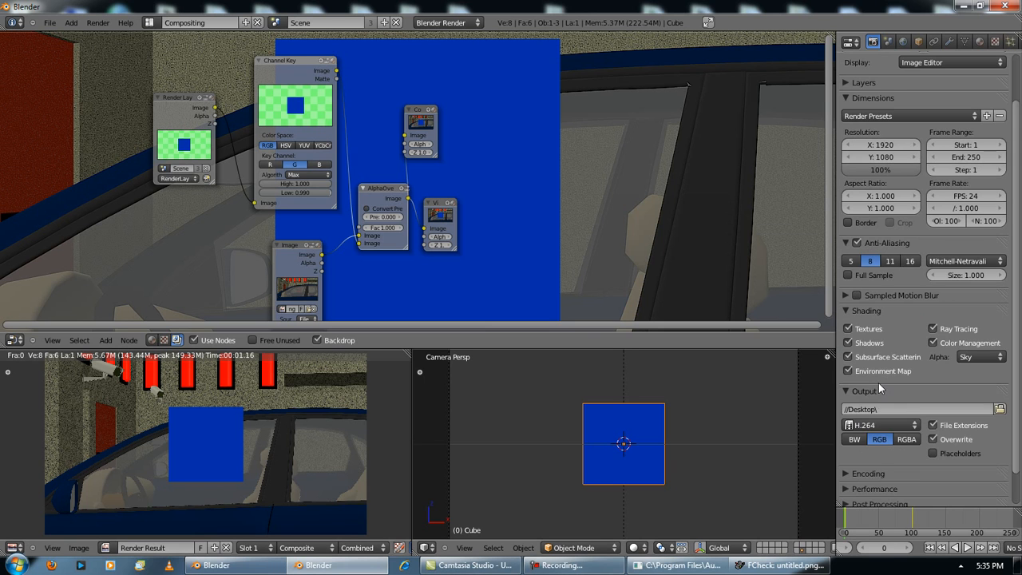
Raise anti-aliasing to 16 samples and render the animation, stopping it at frame 31
click(849, 311)
click(910, 261)
scroll(865, 362, up, 3)
click(970, 101)
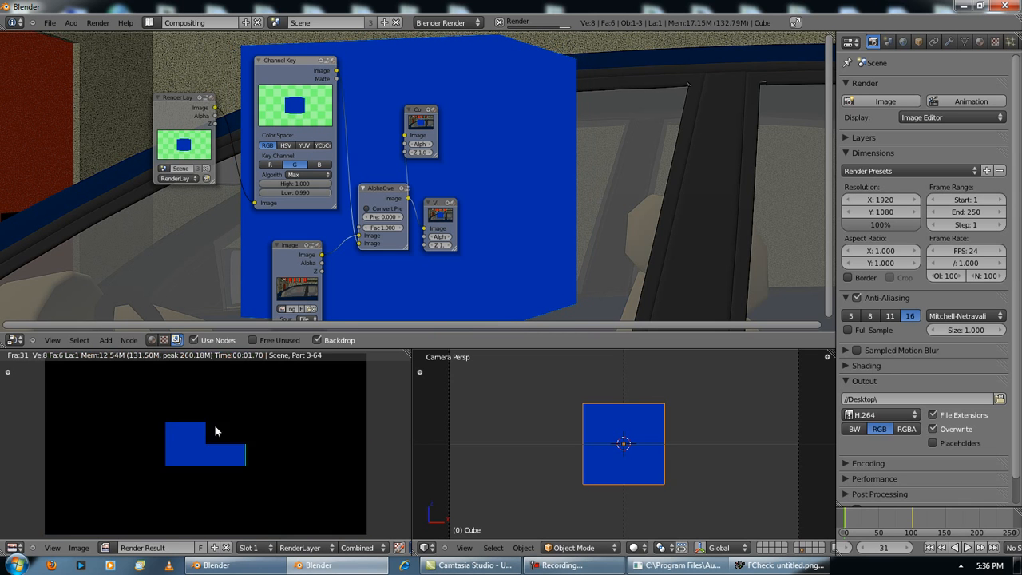
scroll(215, 426, down, 2)
scroll(215, 426, up, 4)
key(Escape)
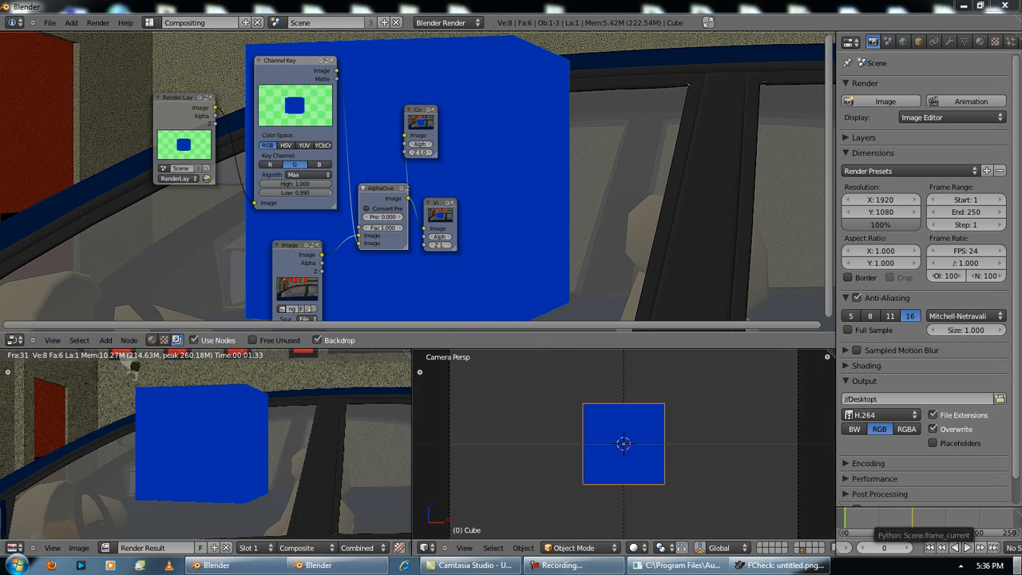
Switch to the desktop, launch another Blender instance, and move the rendered 0001-0250 video to an empty area of the desktop
click(1018, 565)
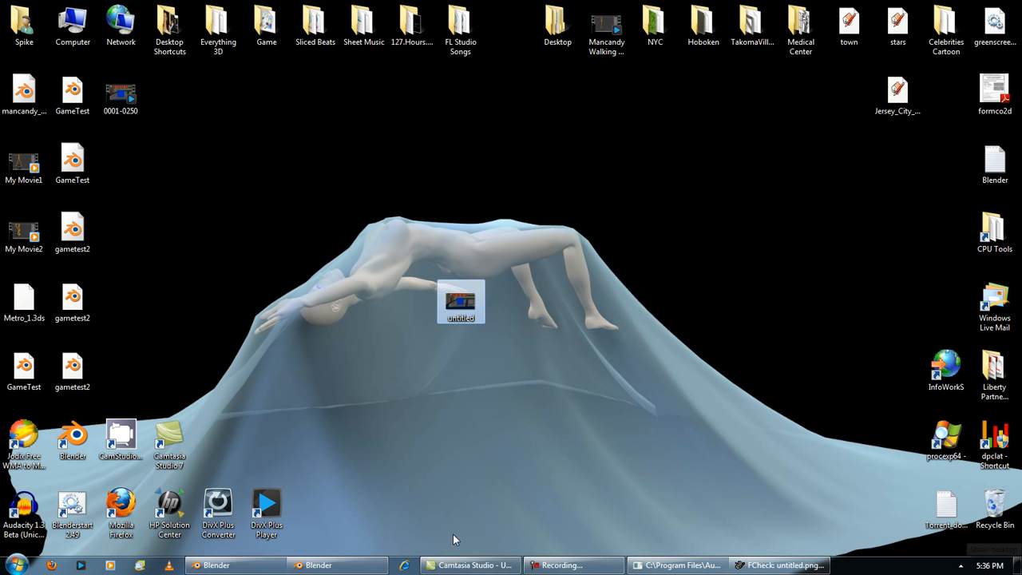
click(84, 438)
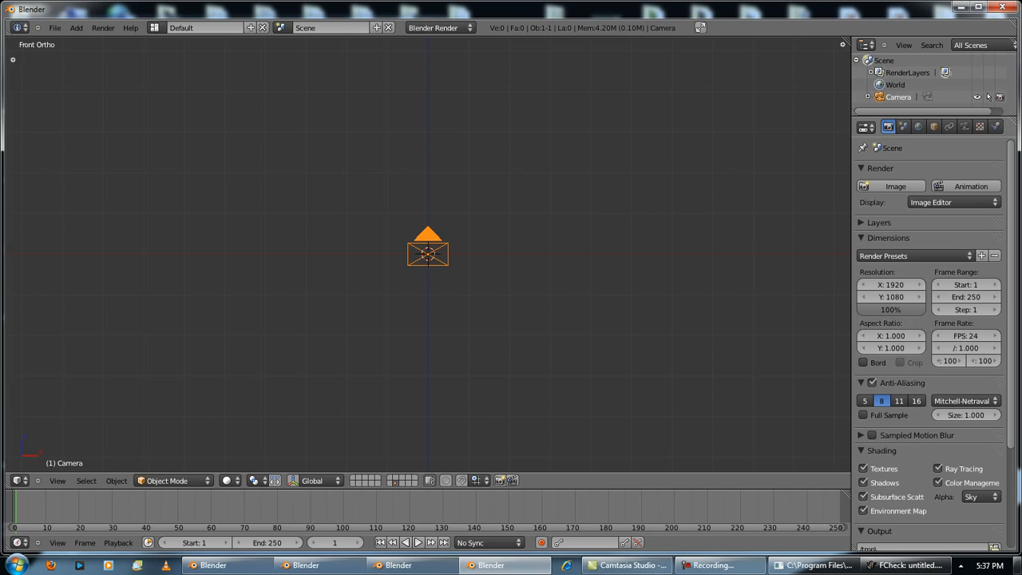
click(1018, 565)
drag(126, 95, 614, 369)
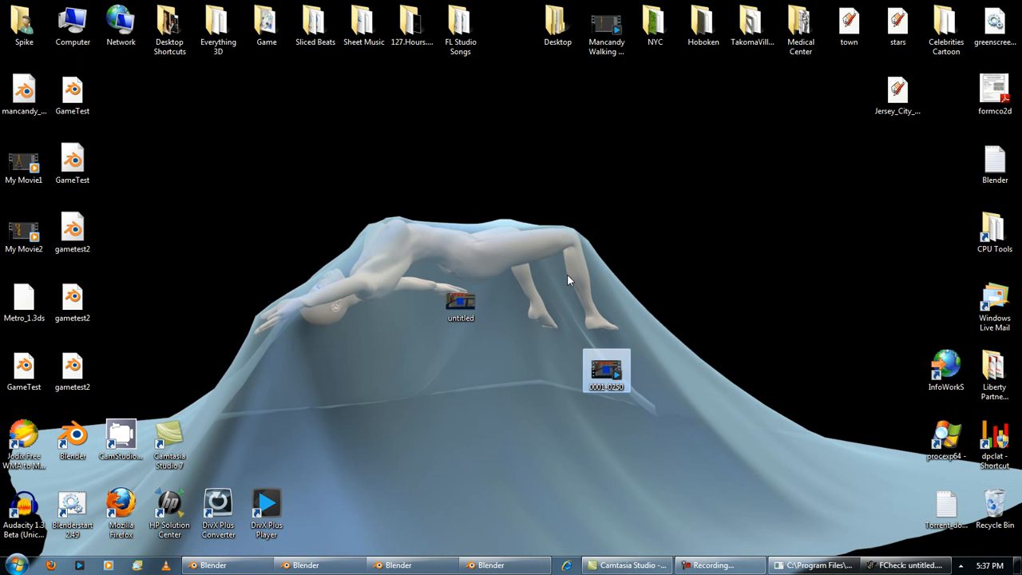
click(637, 392)
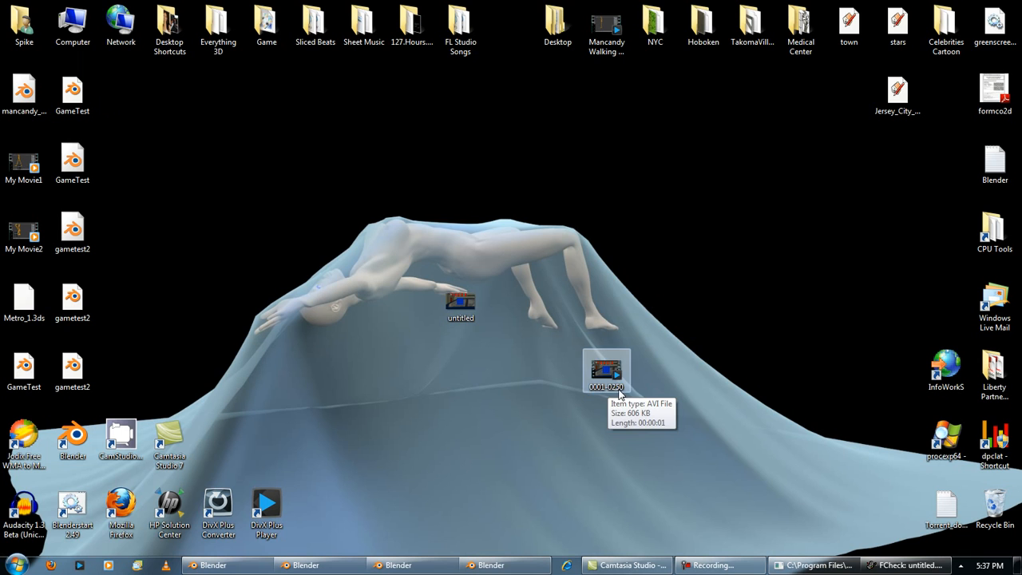
click(603, 372)
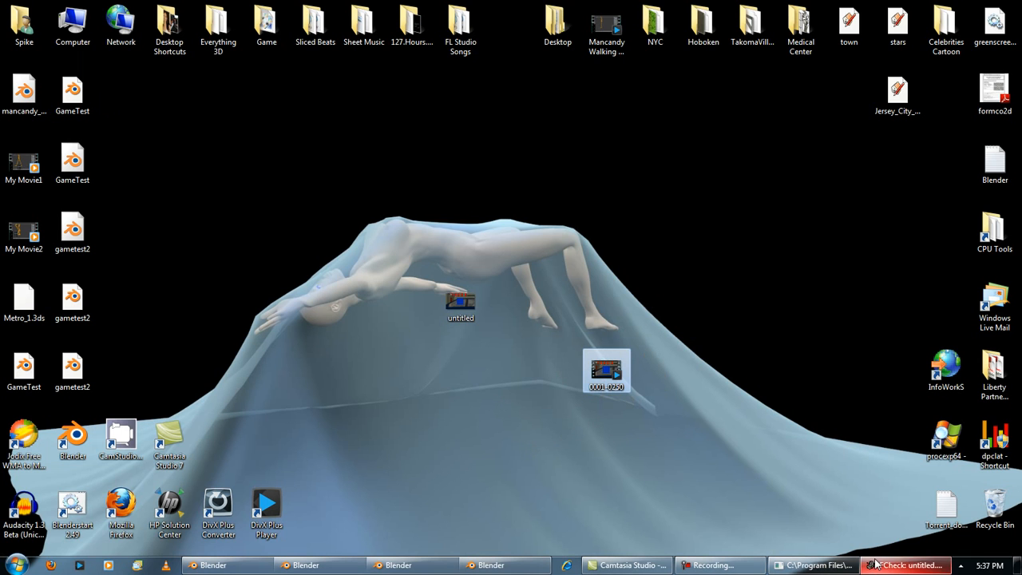
Close the FCheck window that shows untitled.png
click(908, 563)
right_click(909, 561)
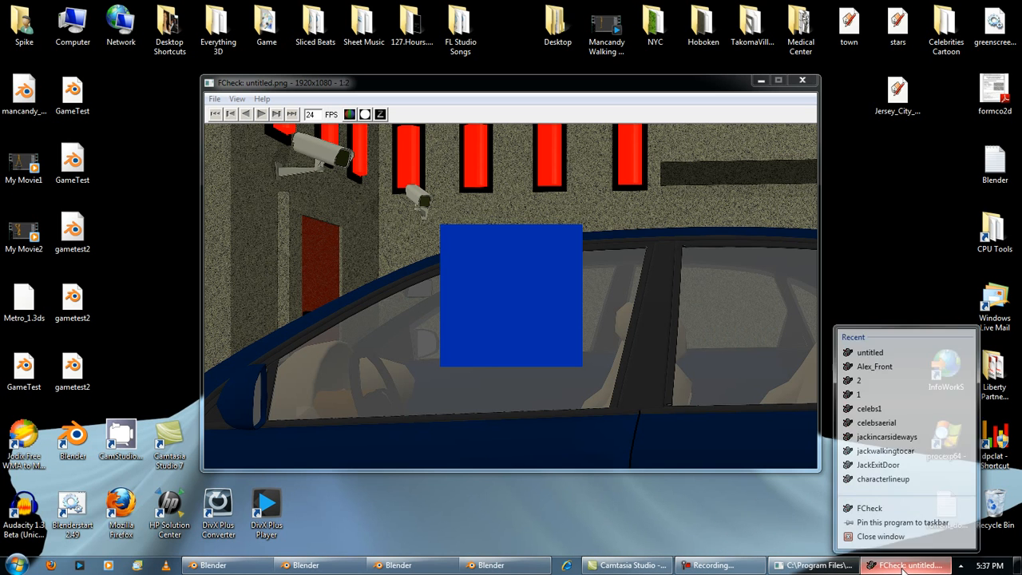
click(913, 532)
right_click(887, 563)
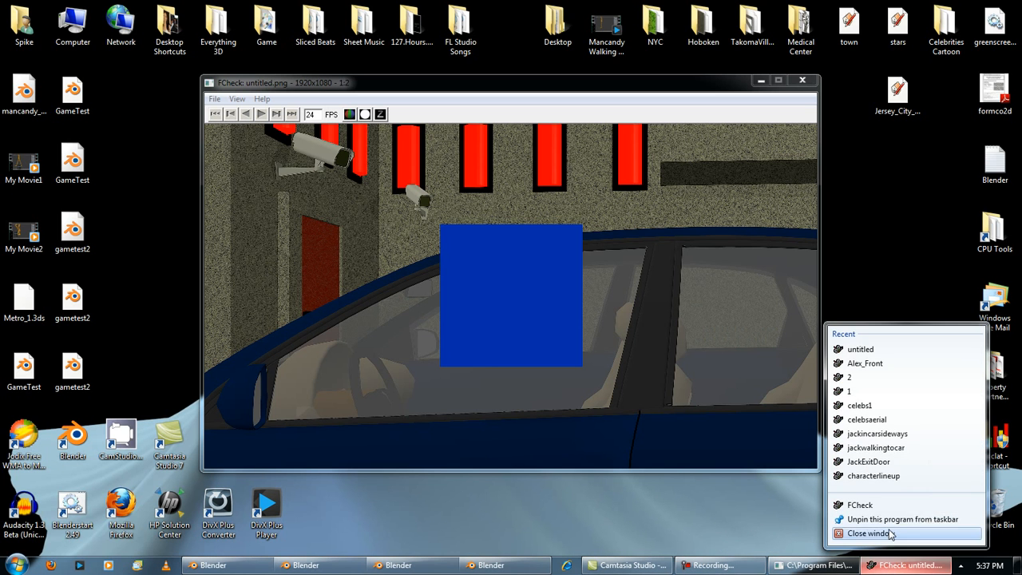
click(889, 528)
right_click(893, 563)
click(890, 531)
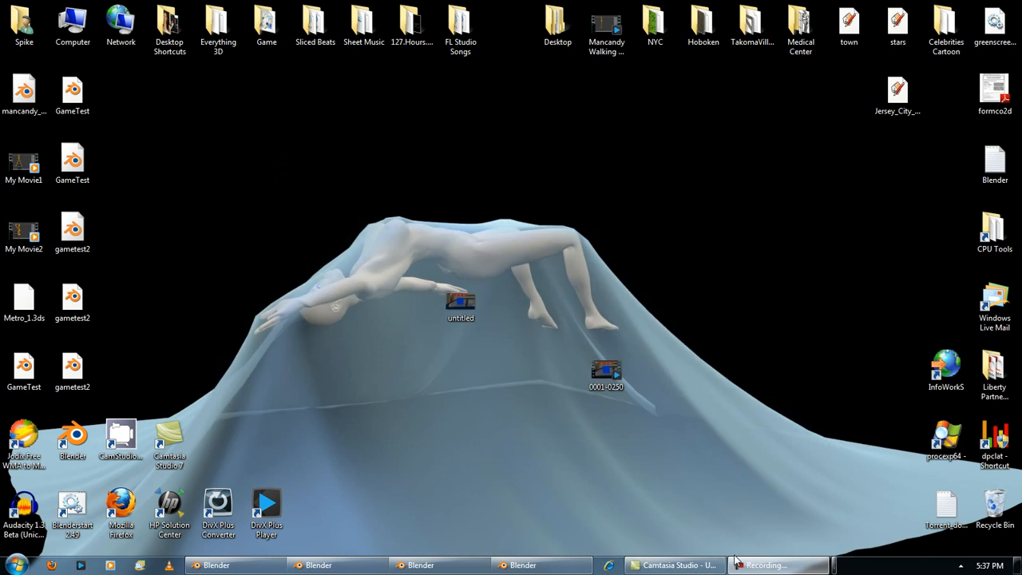
Switch to the newly launched Blender instance and change its screen layout to Video Editing
click(531, 565)
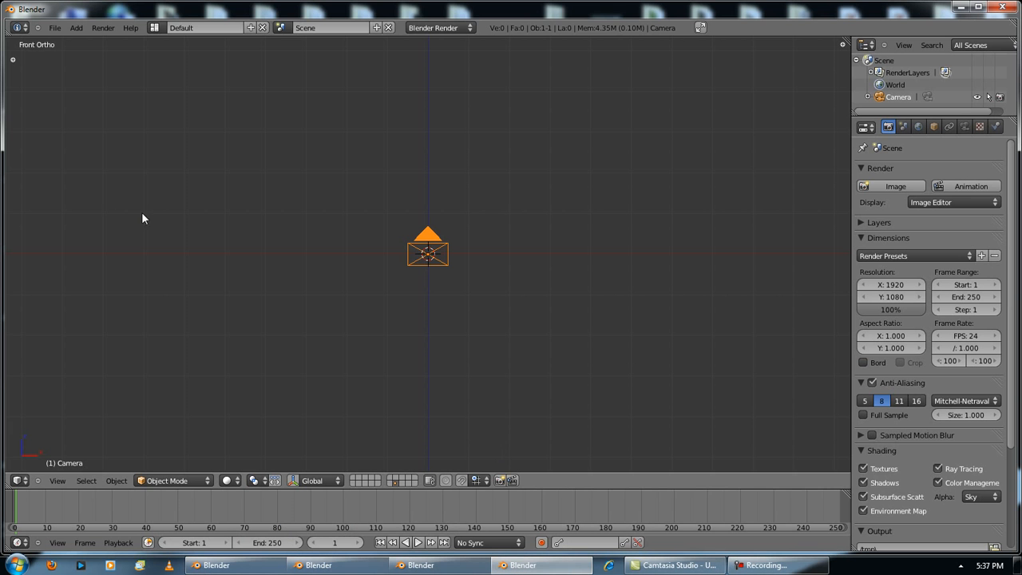
click(149, 23)
click(160, 119)
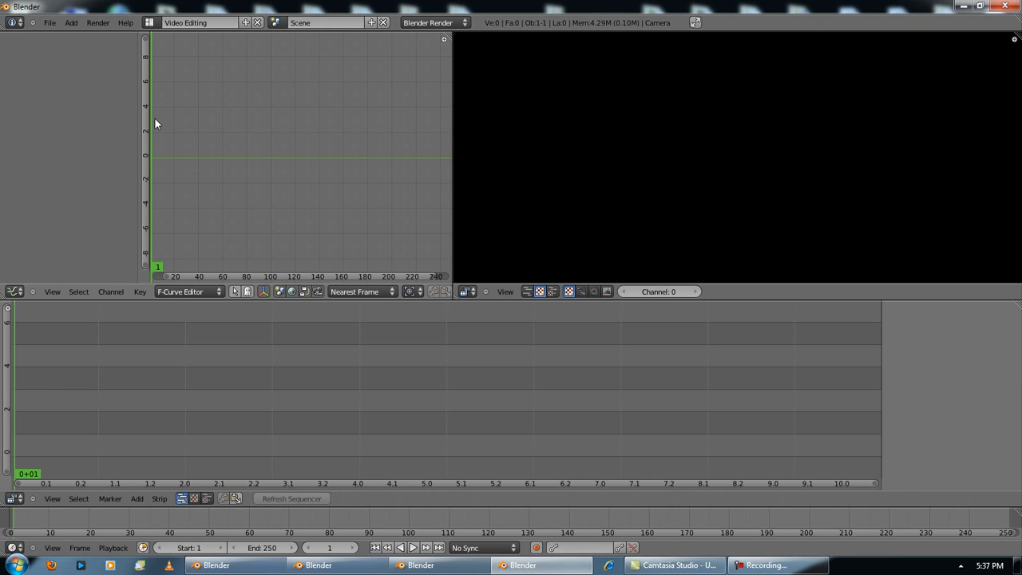
Add 0001-0250.avi from the desktop to the sequencer as a movie strip
key(shift+a)
click(44, 407)
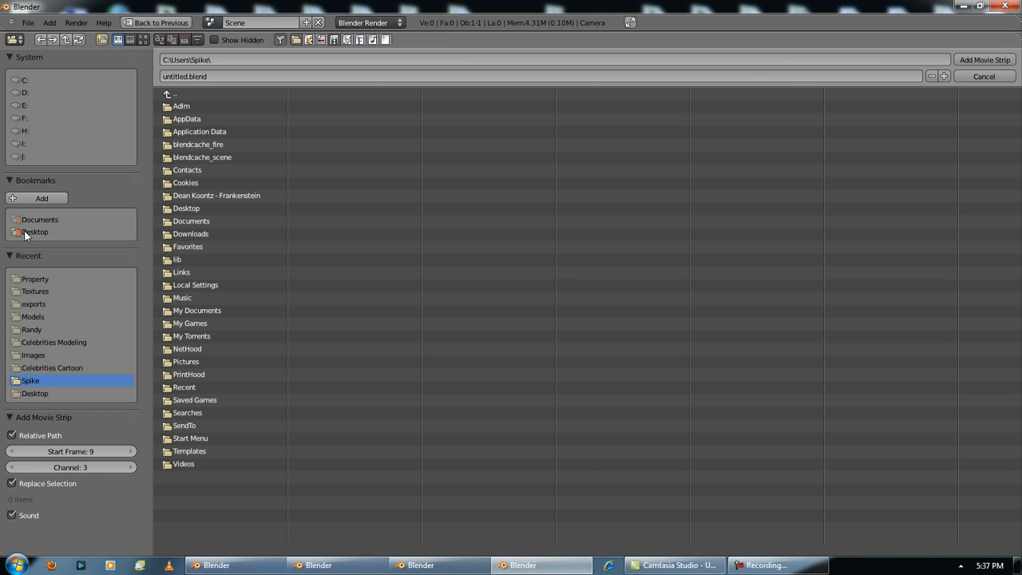
click(47, 231)
double_click(207, 286)
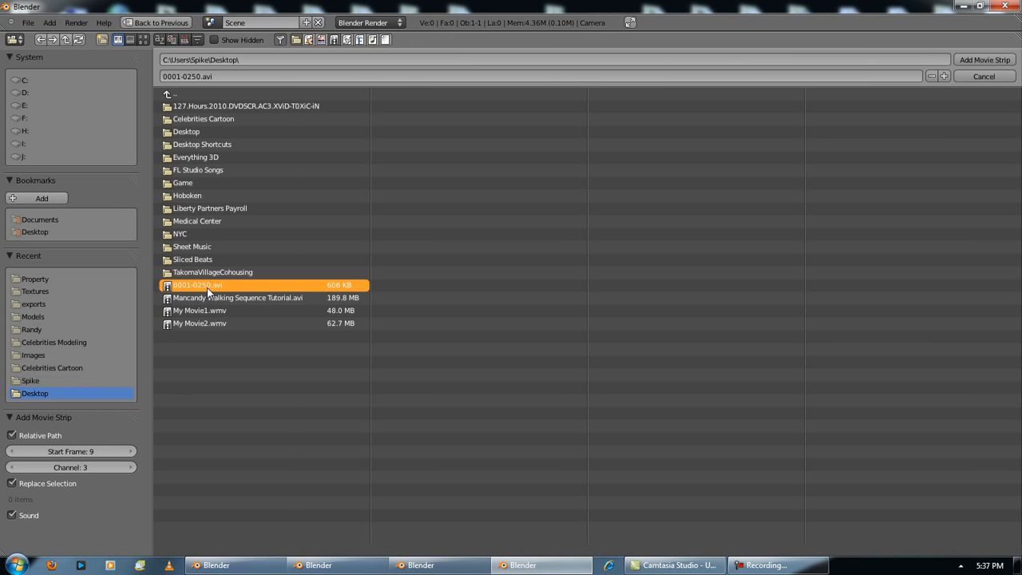
Move the movie strip so it starts at frame 1 and scrub to frame 20 to preview it
middle_drag(199, 349, 272, 394)
key(g)
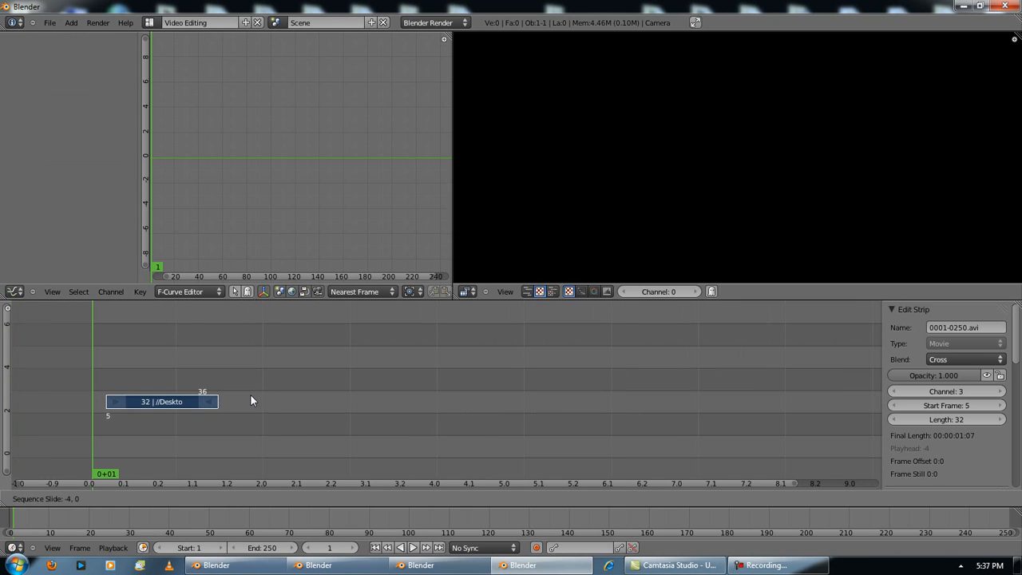
click(245, 397)
drag(93, 378, 158, 382)
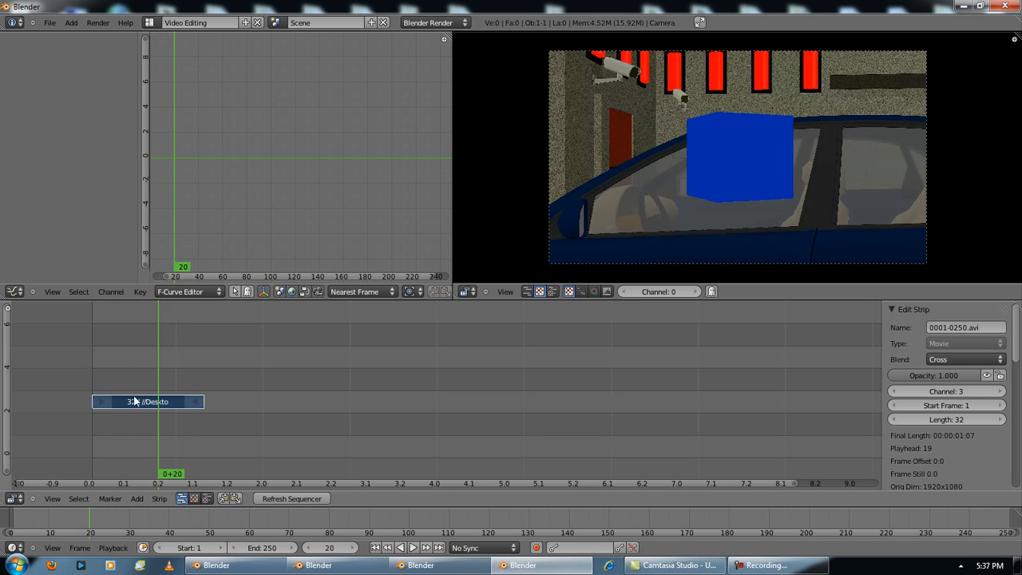
Duplicate the movie strip, place the copy directly after the original, and scrub to frame 31
key(shift+d)
click(223, 396)
drag(134, 383, 193, 394)
Shorten the original movie strip to a length of 30 frames
right_click(169, 404)
click(892, 420)
click(897, 421)
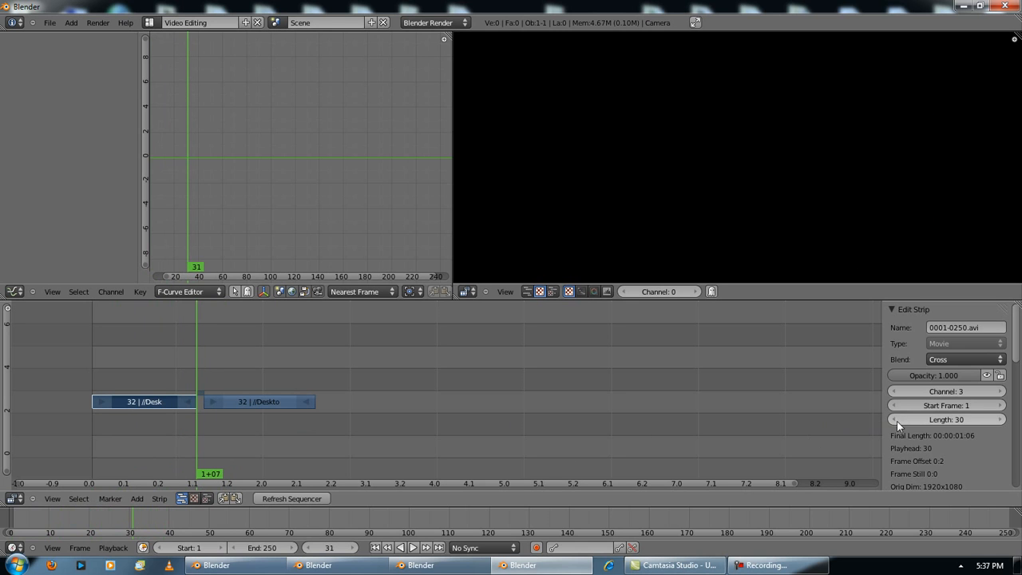
Delete the untrimmed duplicate strip from the sequencer
right_click(279, 405)
key(x)
click(280, 407)
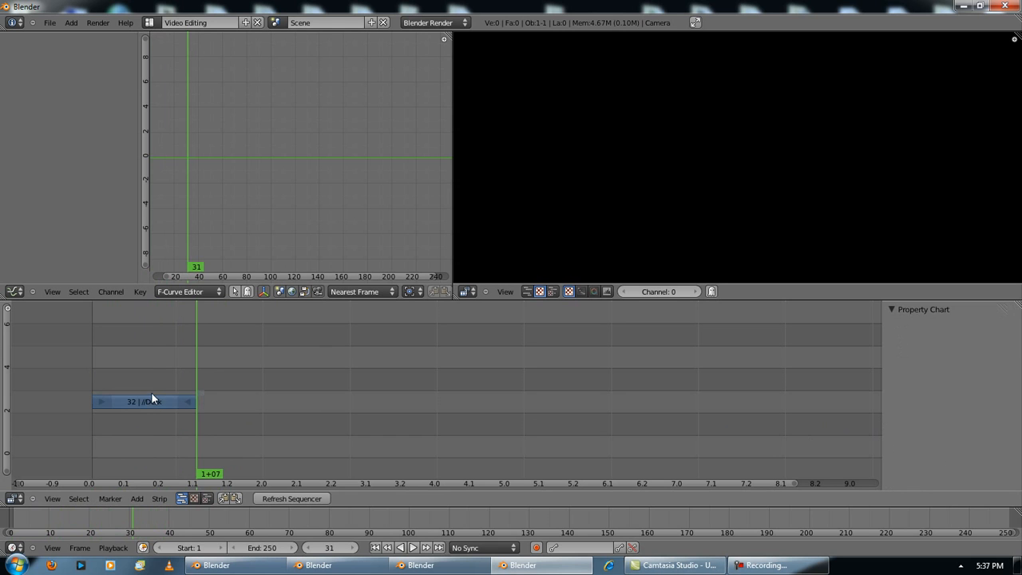
Duplicate the trimmed movie strip and place the copy right behind it in channel 3, starting at frame 31
click(152, 399)
right_click(154, 404)
key(shift+d)
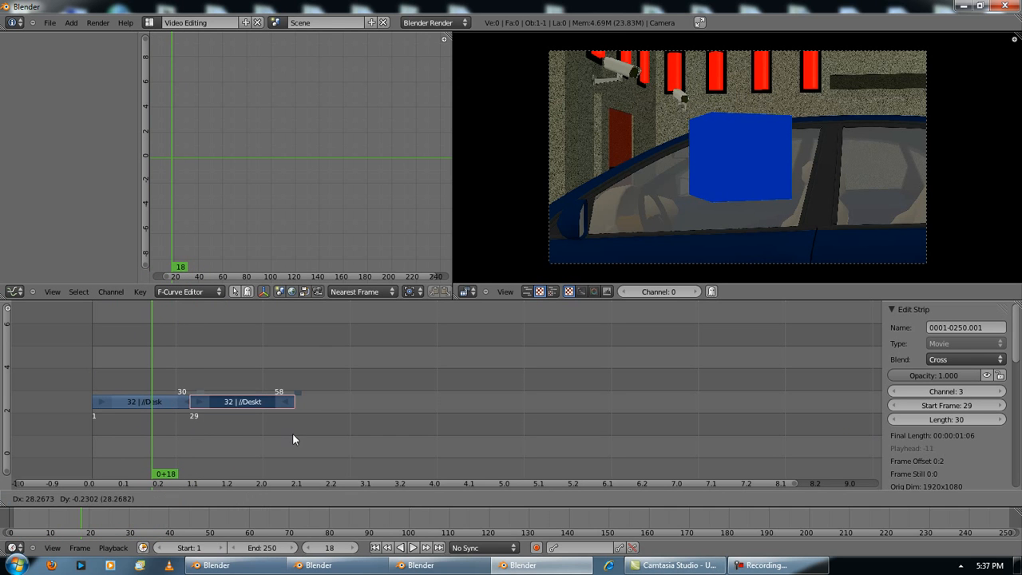
click(297, 433)
Play the sequence from the start, stop it, and scrub through both strips to check the repeated cube motion
drag(94, 366, 94, 368)
key(alt+a)
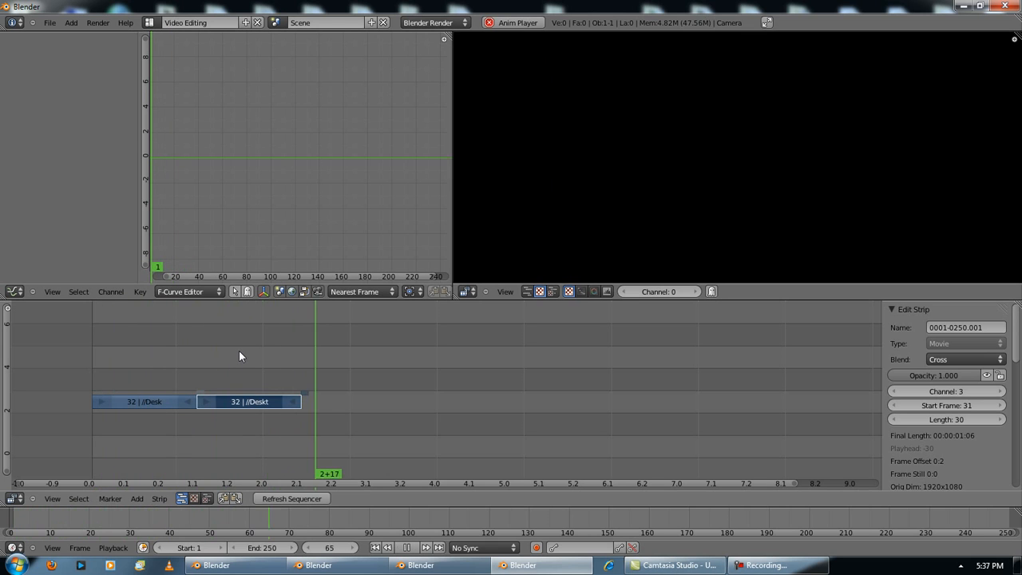
key(Escape)
drag(102, 374, 173, 383)
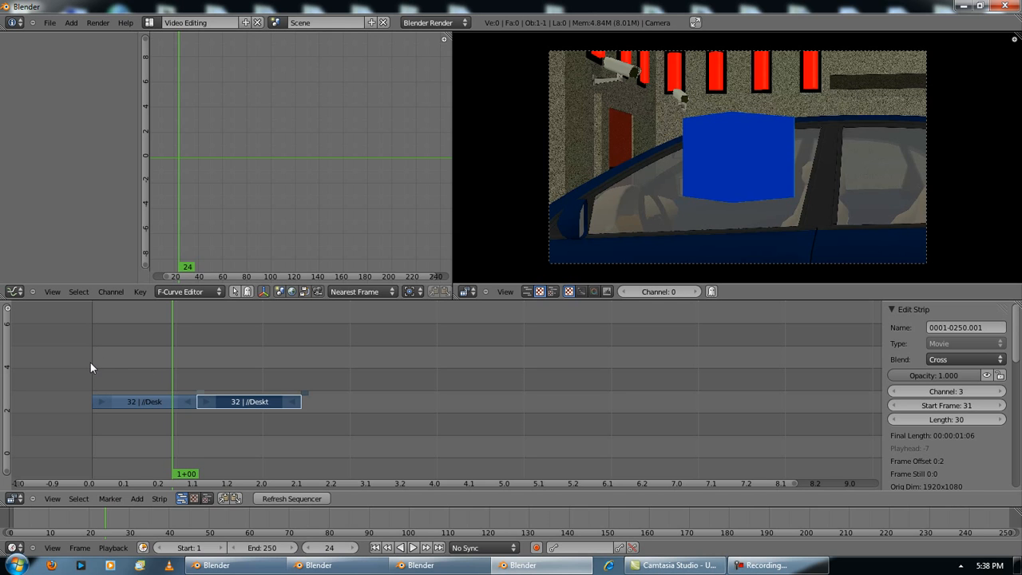
drag(93, 363, 231, 363)
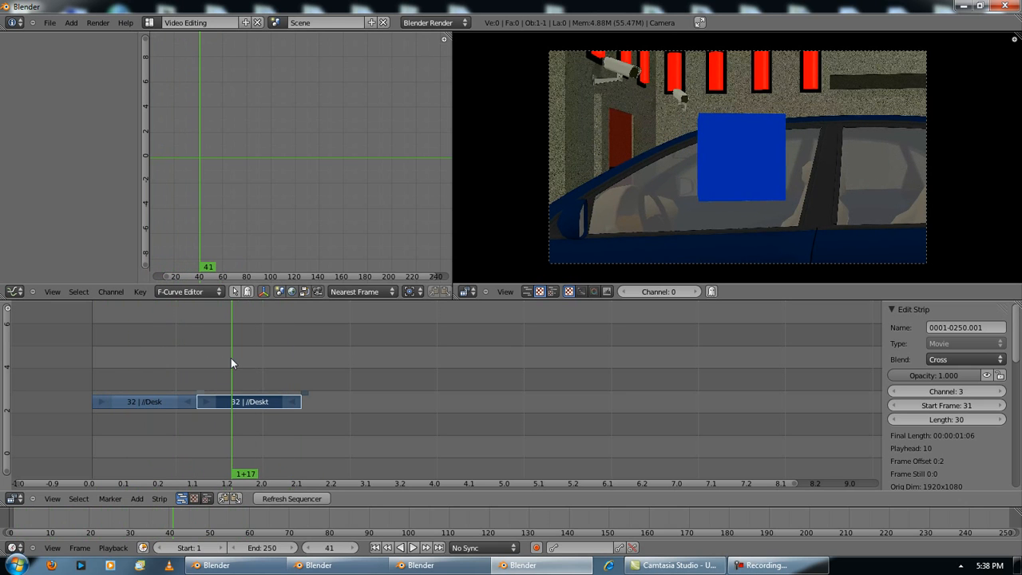